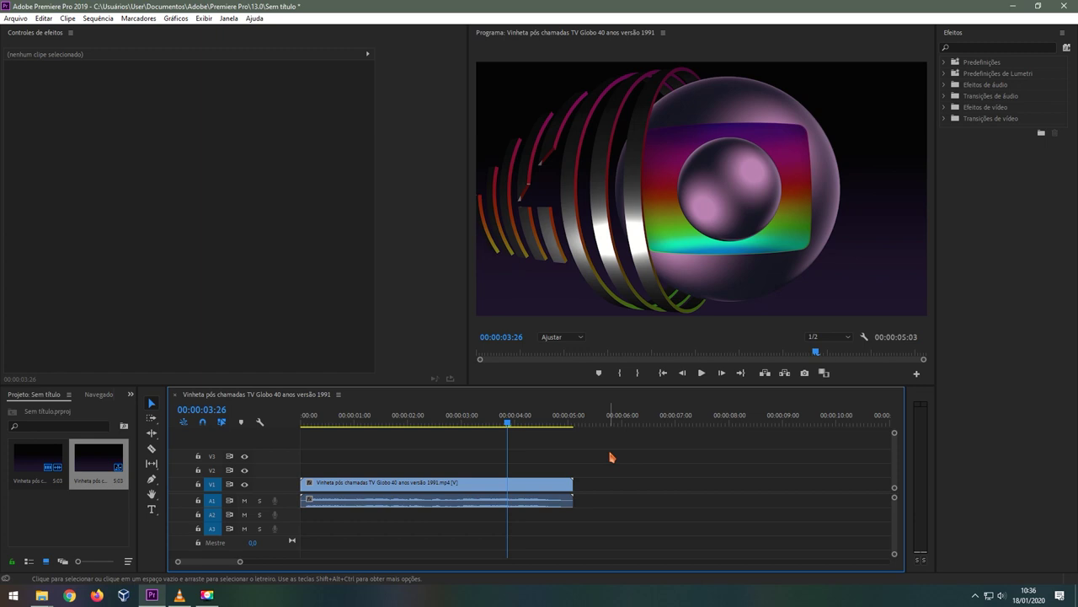
Select the Vinheta clip on V1 and open the 'VHS e materiais' folder in File Explorer.
click(398, 487)
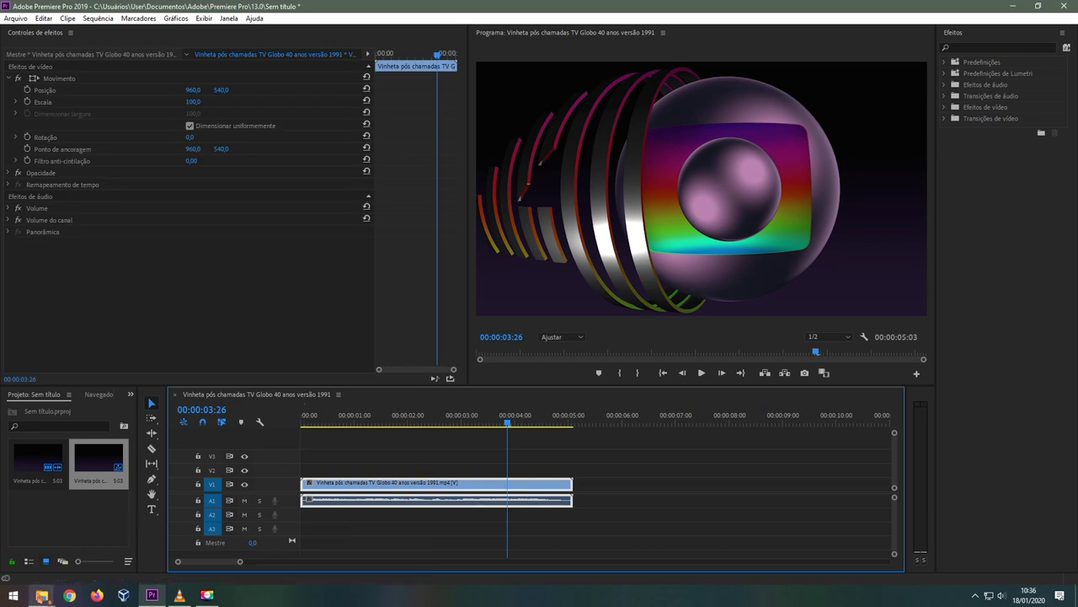
mouse_move(42, 596)
click(130, 556)
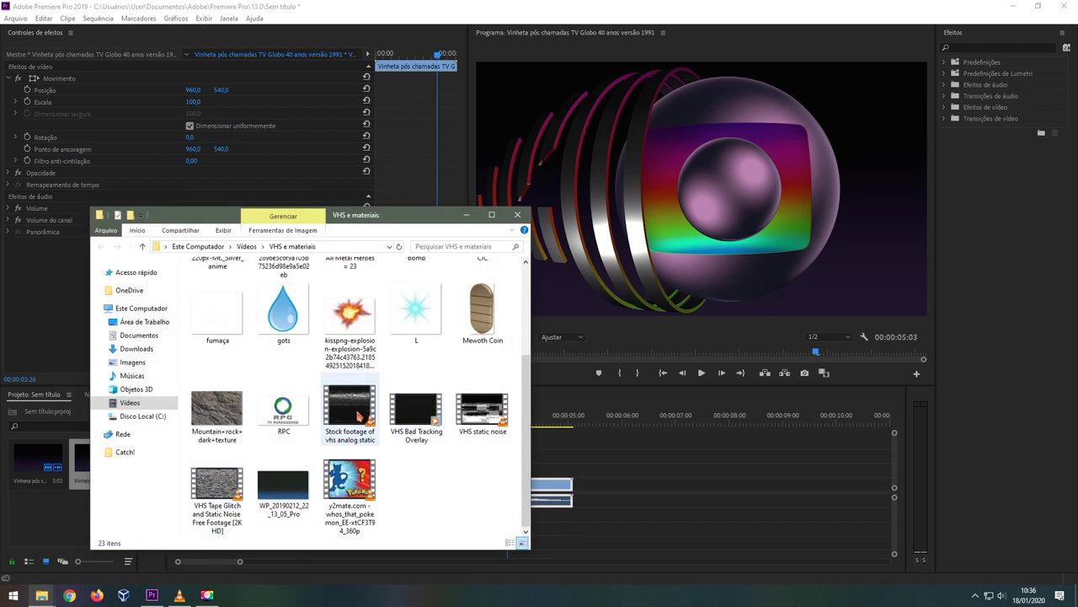
Add 'Stock footage of vhs analog static' to the timeline and place it on V2 at 00:00:00:00.
mouse_move(358, 415)
mouse_down()
mouse_move(581, 490)
mouse_move(598, 519)
mouse_up()
click(592, 475)
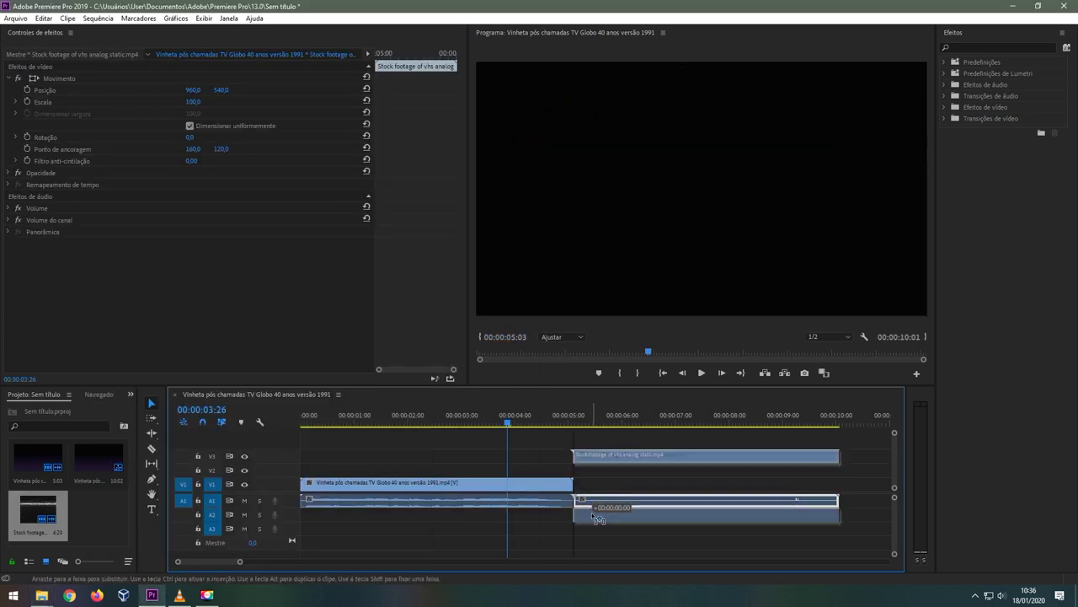
drag(598, 519, 590, 505)
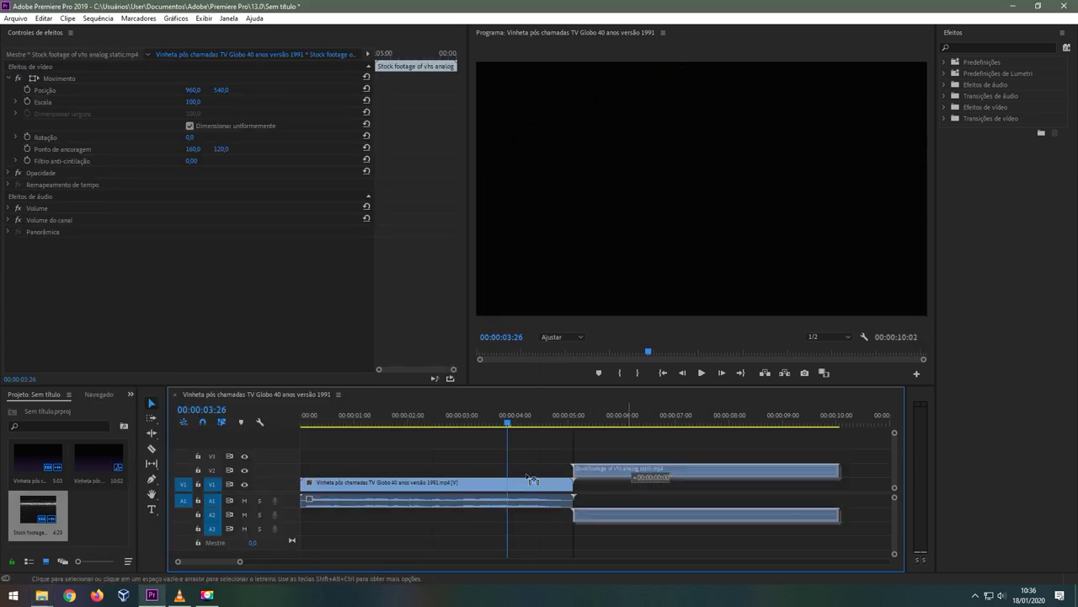
drag(532, 479, 329, 477)
click(309, 423)
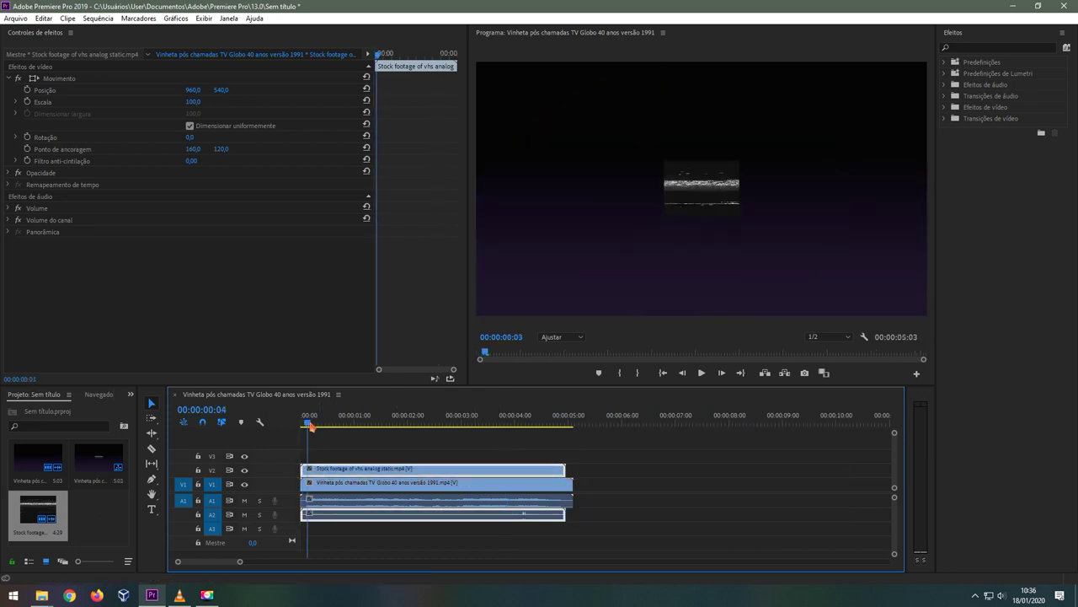
Scale the static clip to about 599 in the Program monitor and preview the result.
click(708, 212)
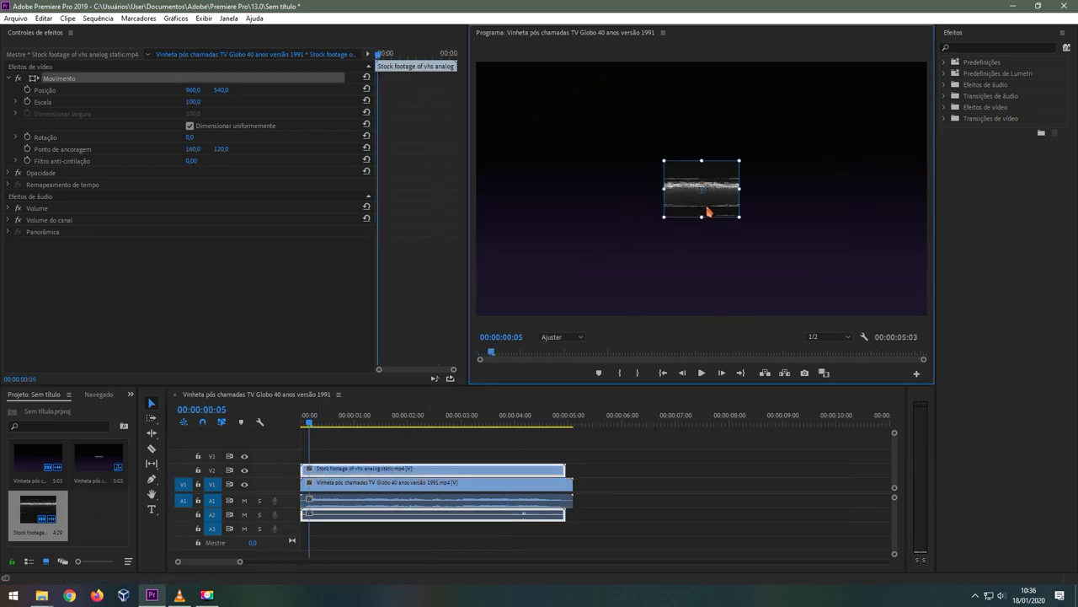
drag(739, 193, 926, 200)
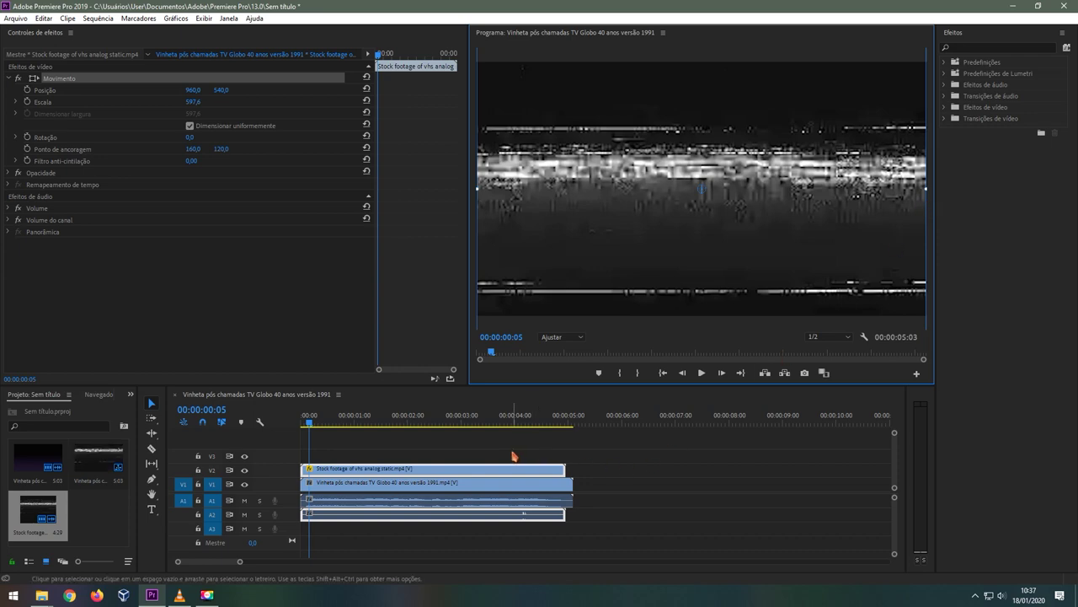
key(space)
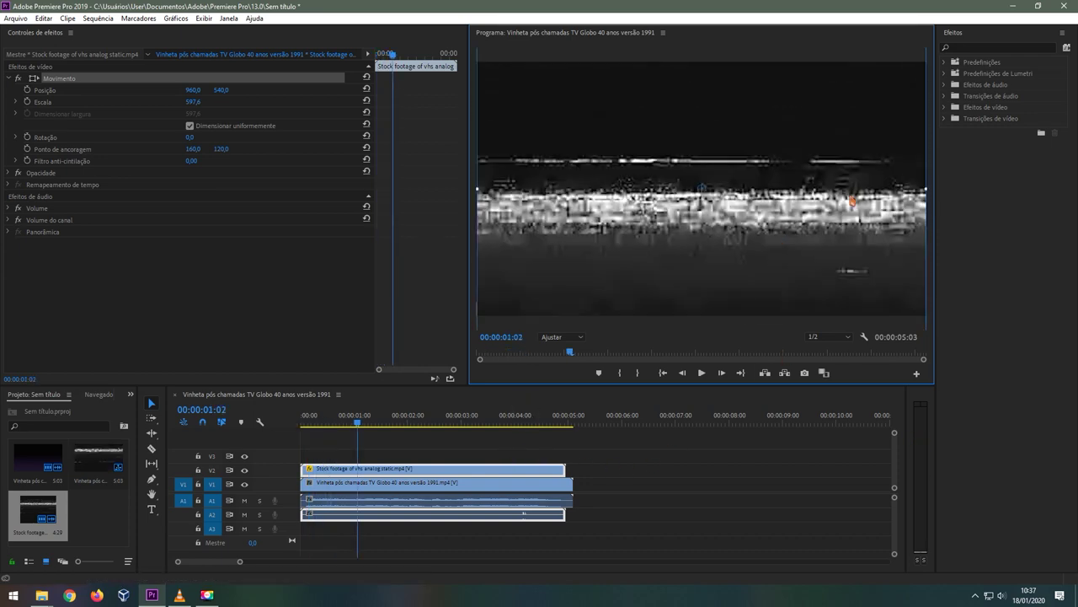
drag(926, 186, 926, 187)
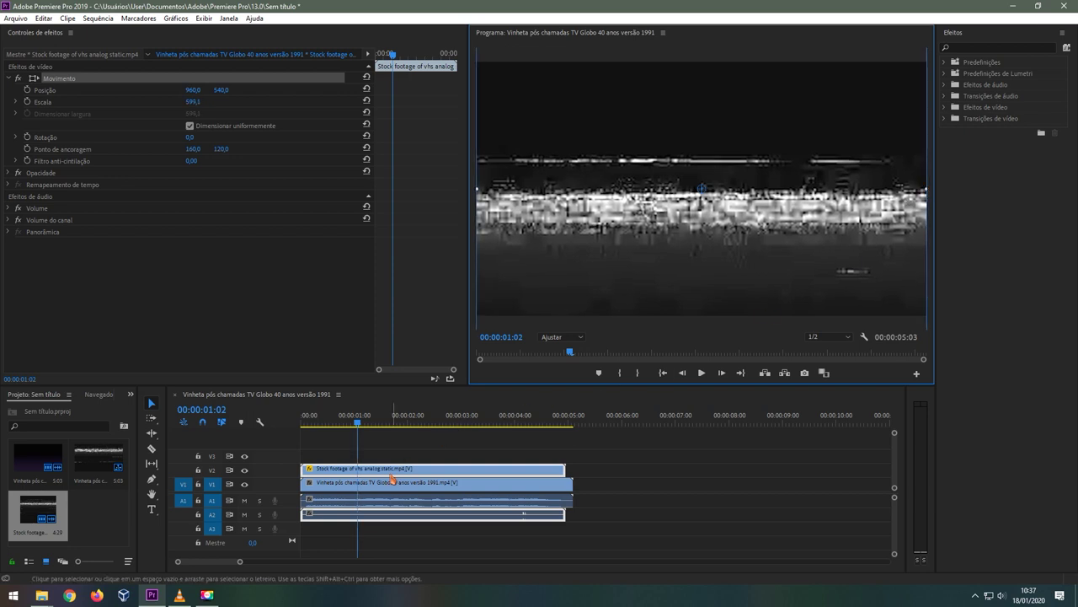
key(space)
key(space)
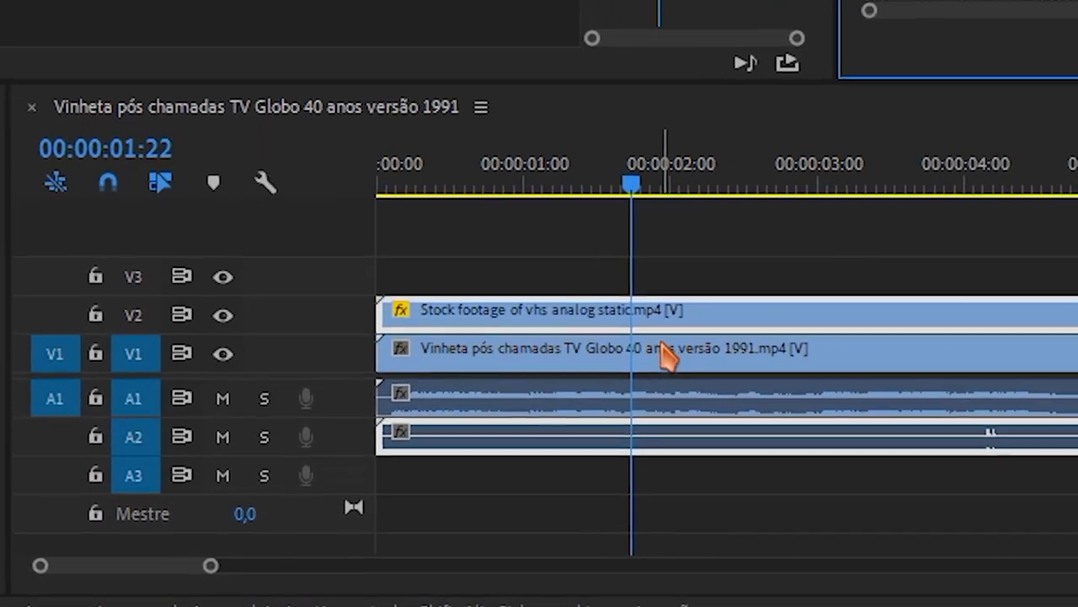
Move the static clip down to V1 and the vignette to V2, reordering their audio on A1–A3.
drag(592, 396, 600, 325)
drag(721, 383, 720, 469)
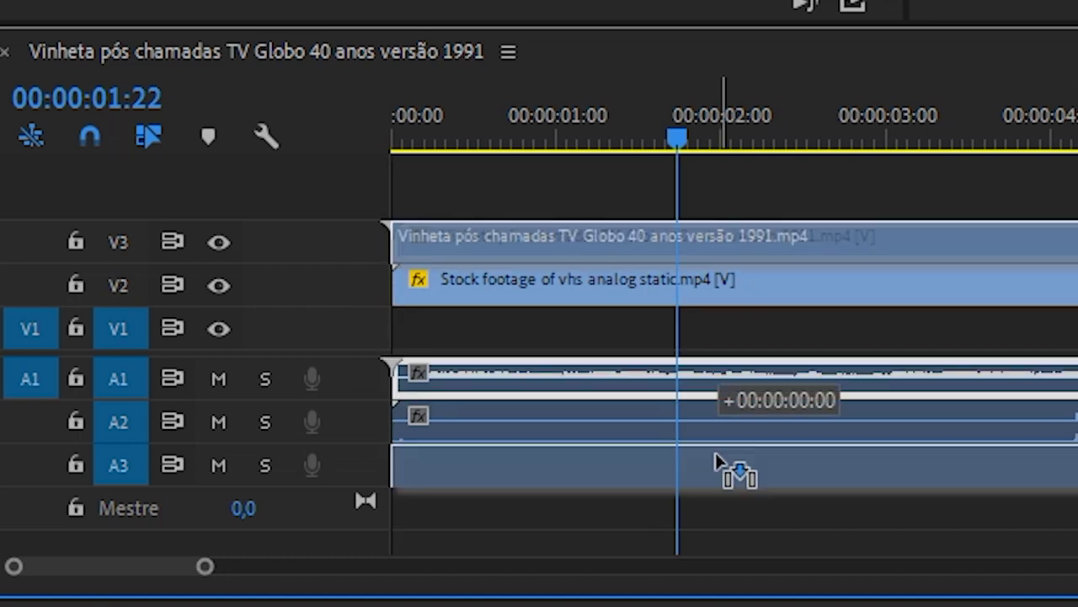
drag(733, 295, 730, 339)
drag(728, 421, 739, 381)
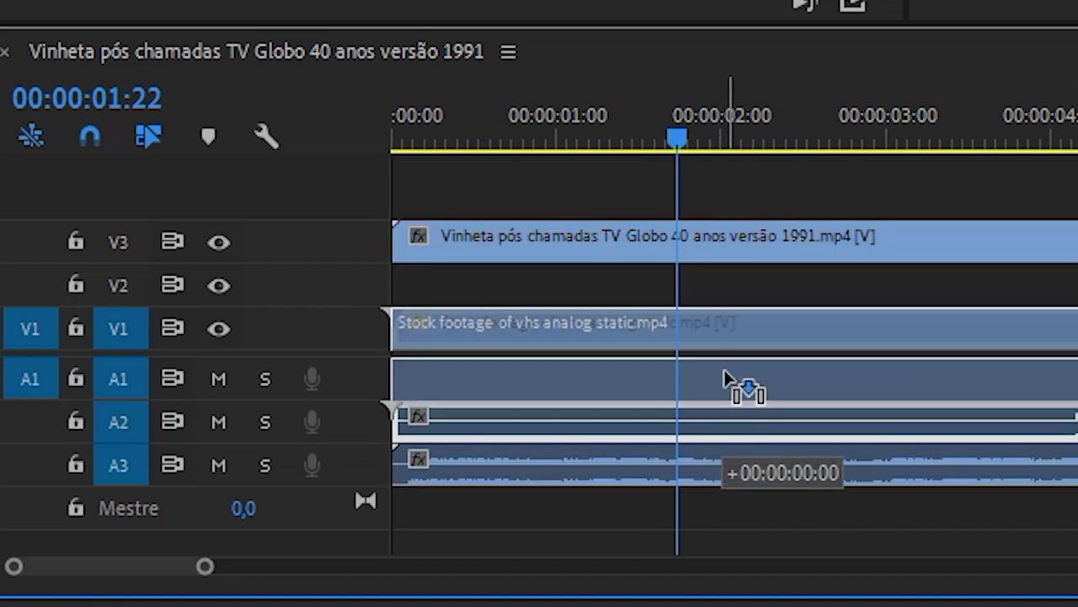
drag(751, 244, 763, 286)
click(752, 463)
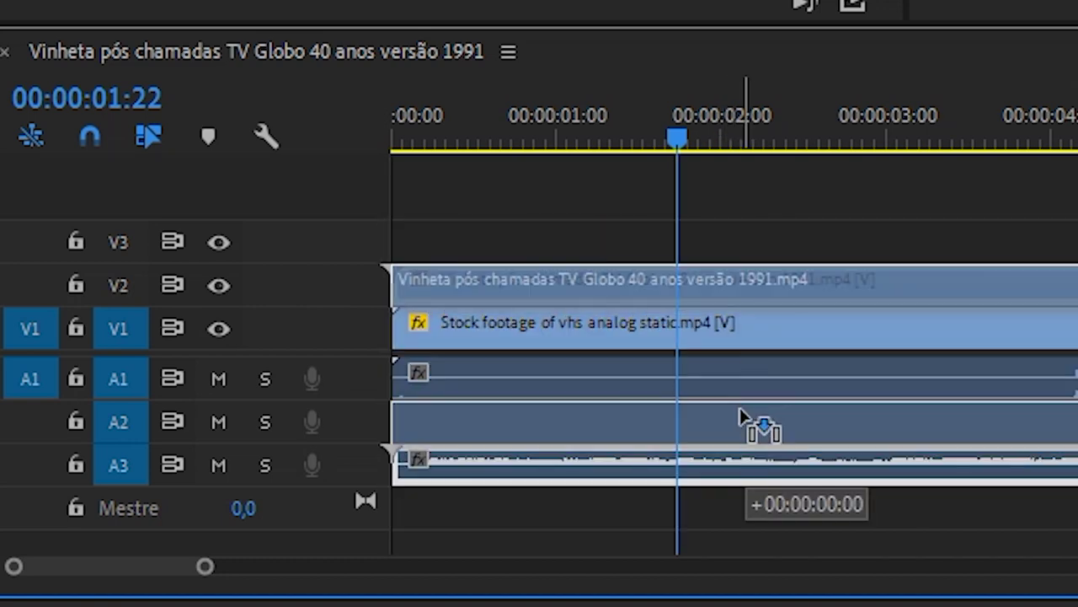
drag(752, 463, 759, 425)
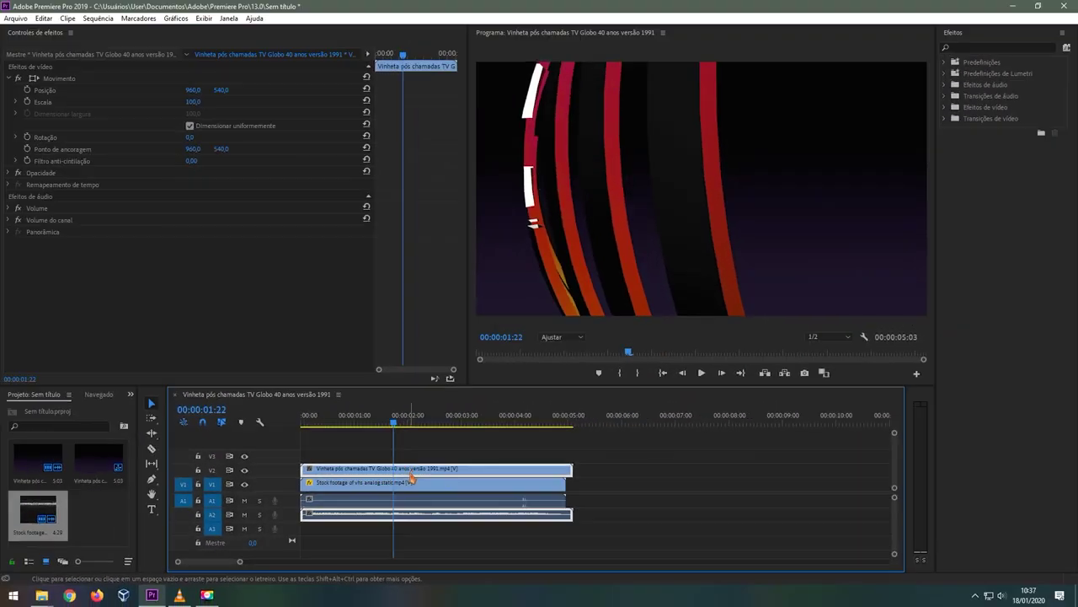
Lower the Vinheta clip's Opacidade to 40% and check a later frame with the globe.
click(10, 173)
drag(194, 195, 160, 196)
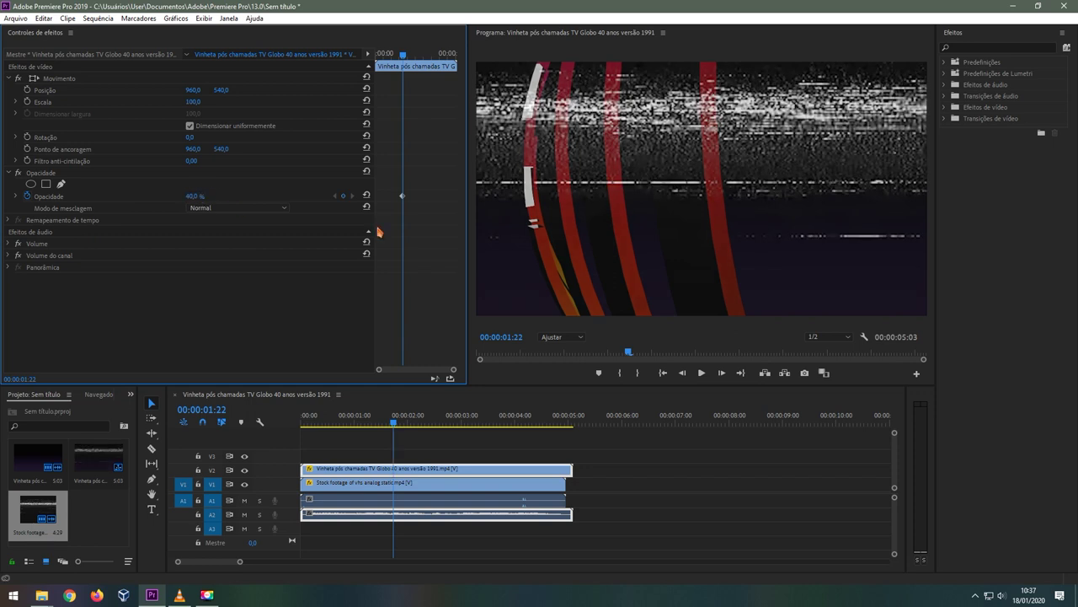
drag(394, 418, 523, 429)
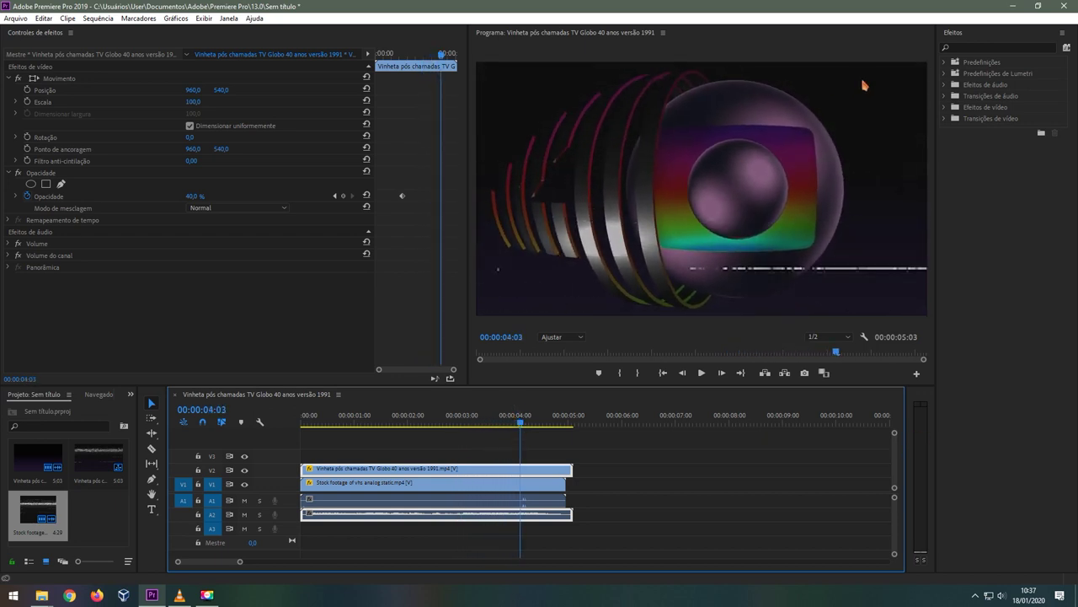
Search 'bri' in Effects and apply Brilho e contraste to the vignette clip on V2.
click(968, 49)
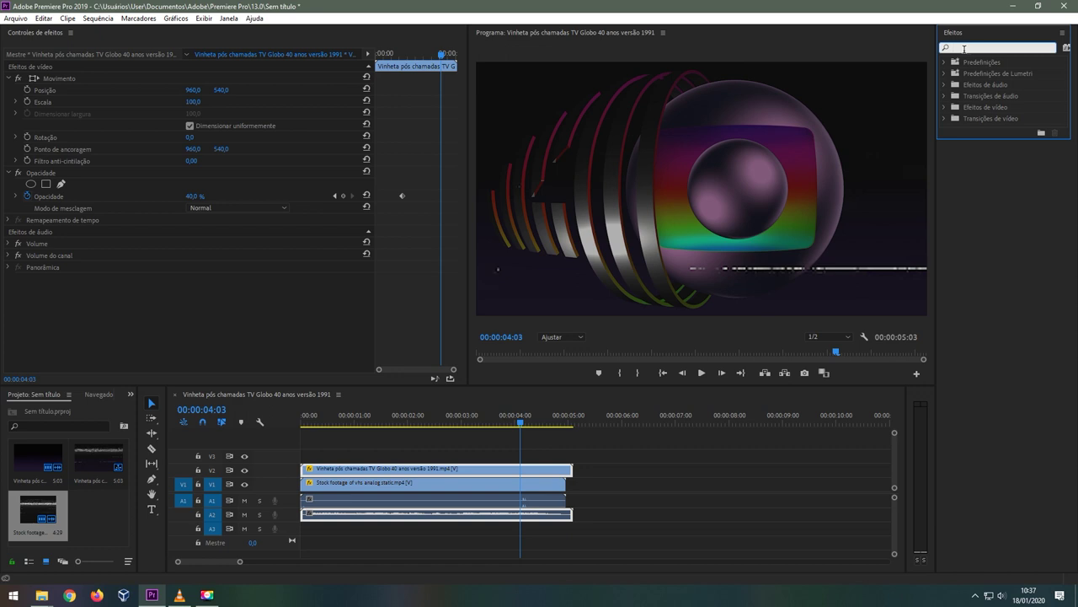
text(bri)
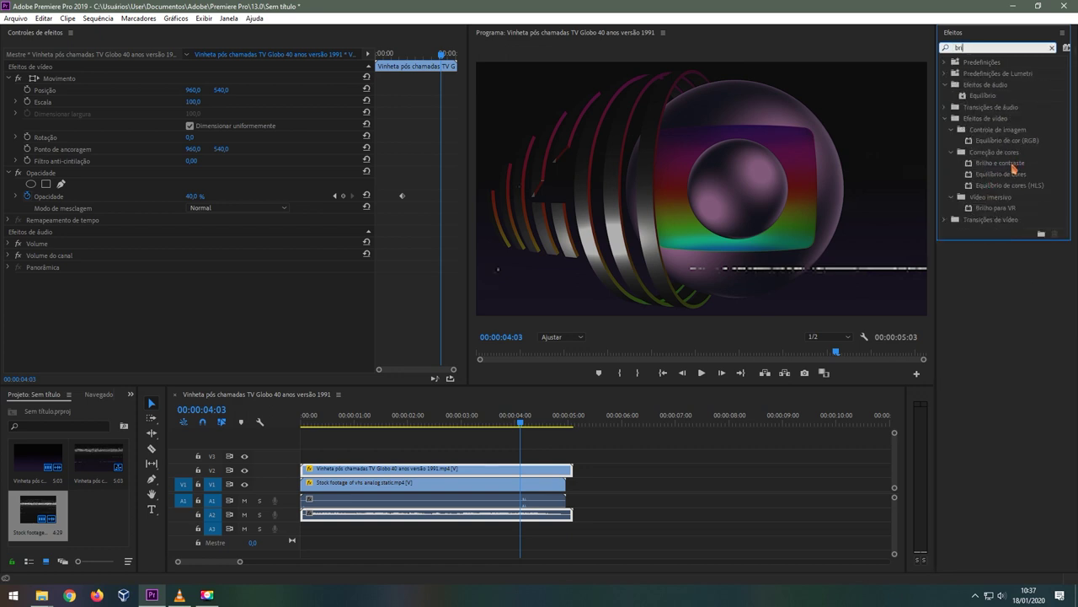
drag(1010, 163, 668, 351)
drag(461, 455, 442, 472)
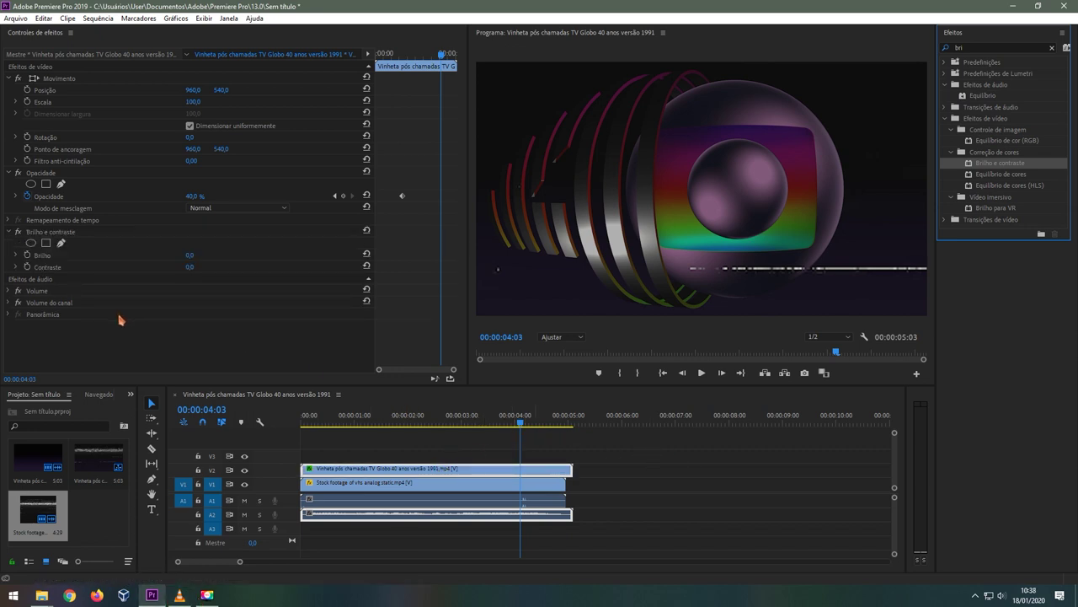
Set the effect's Brilho to 40 and Contraste to 35.
drag(190, 257, 214, 258)
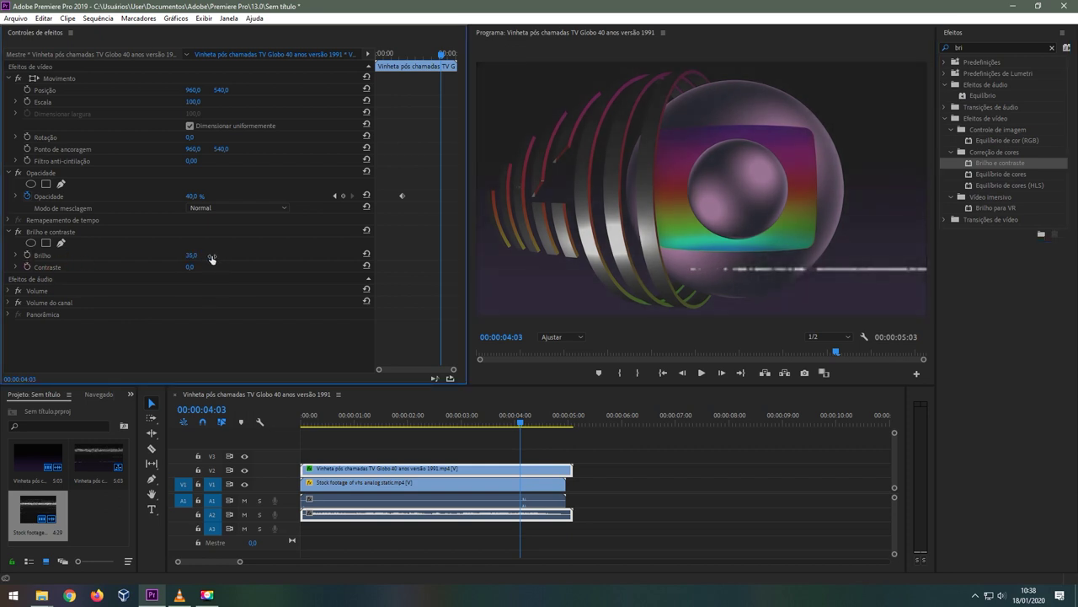
drag(202, 256, 211, 255)
drag(188, 268, 208, 269)
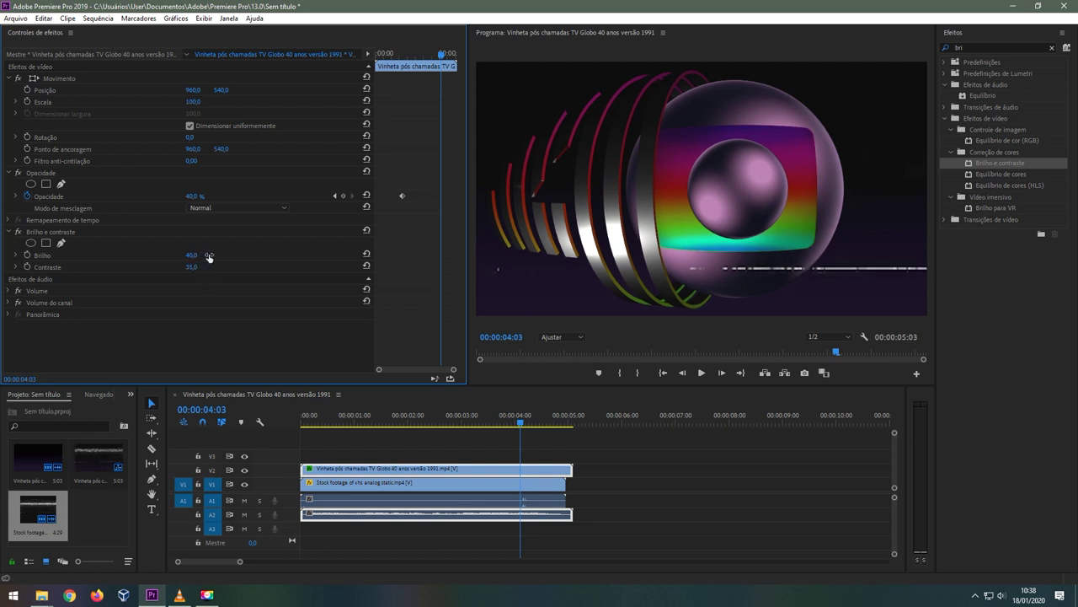
drag(480, 421, 404, 418)
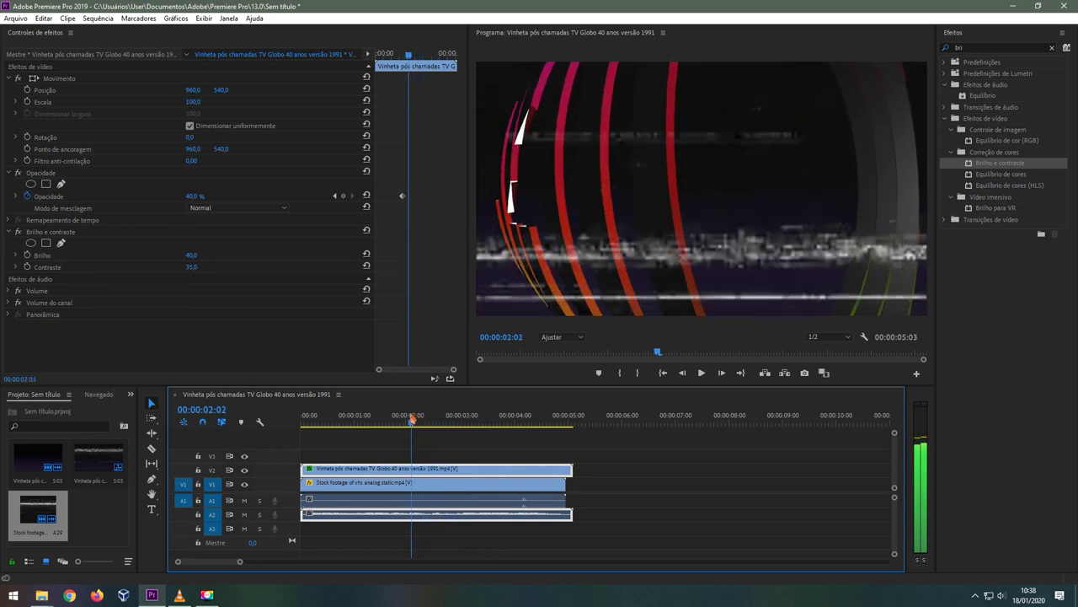
drag(404, 418, 567, 424)
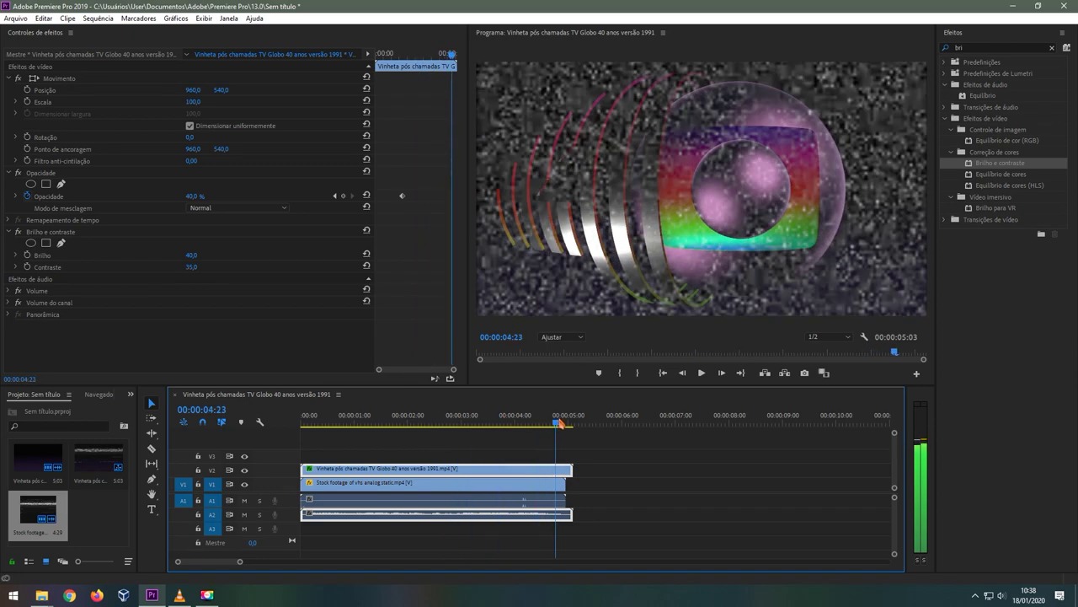
drag(568, 424, 549, 426)
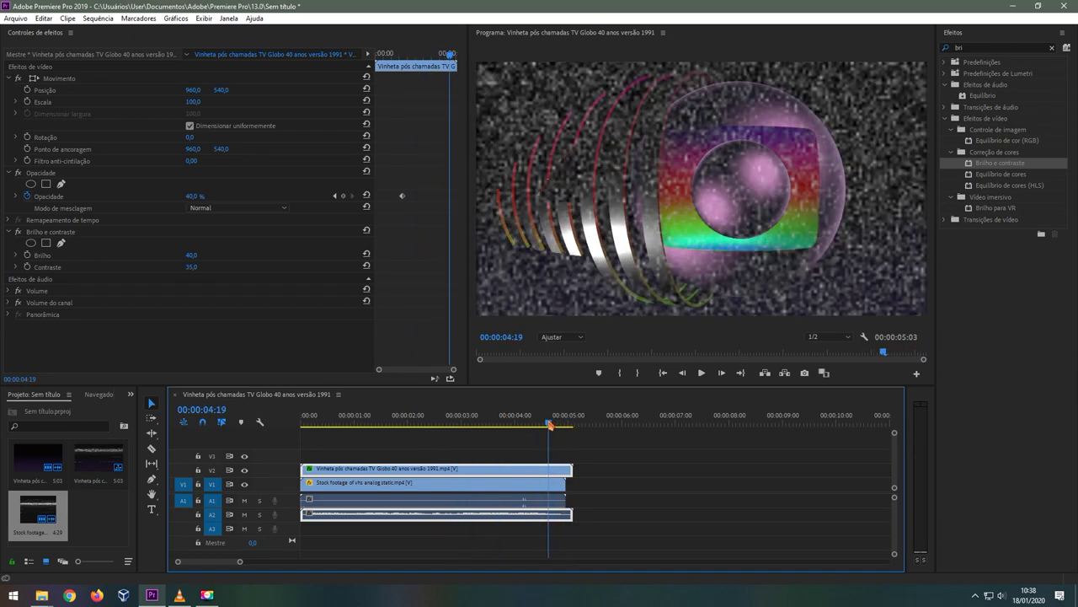
key(space)
Add the VHS static noise clip from Explorer to the timeline and scale it to about 149.3.
click(41, 594)
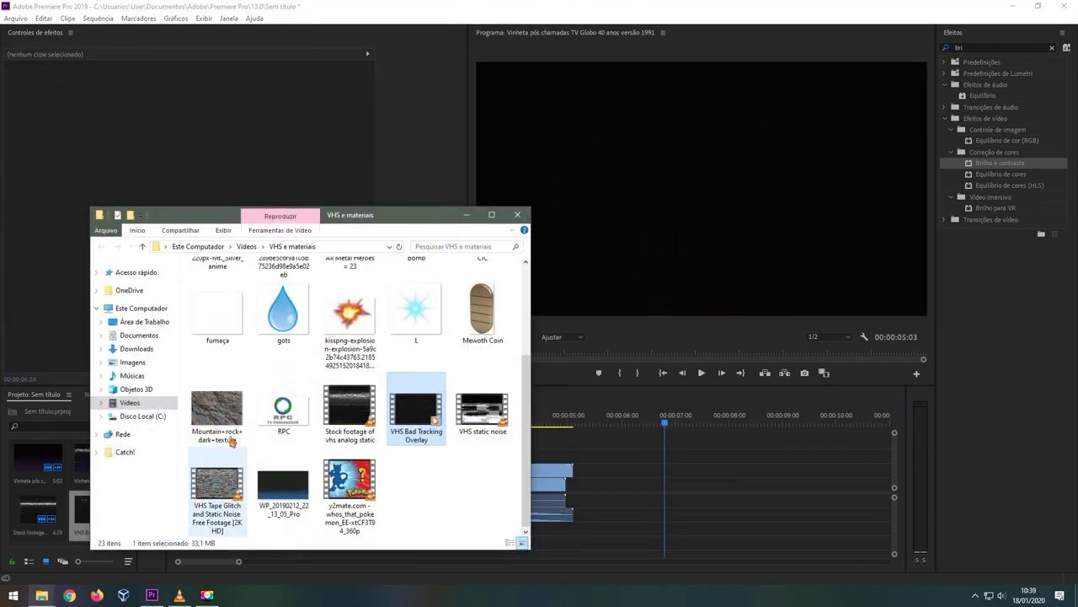
drag(217, 484, 590, 488)
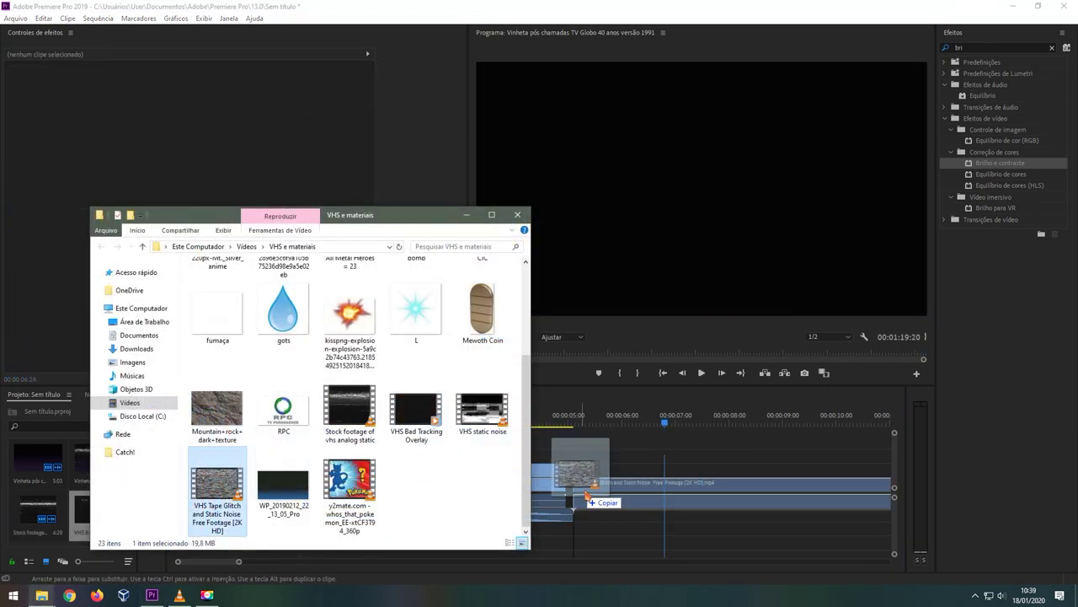
drag(597, 419, 626, 421)
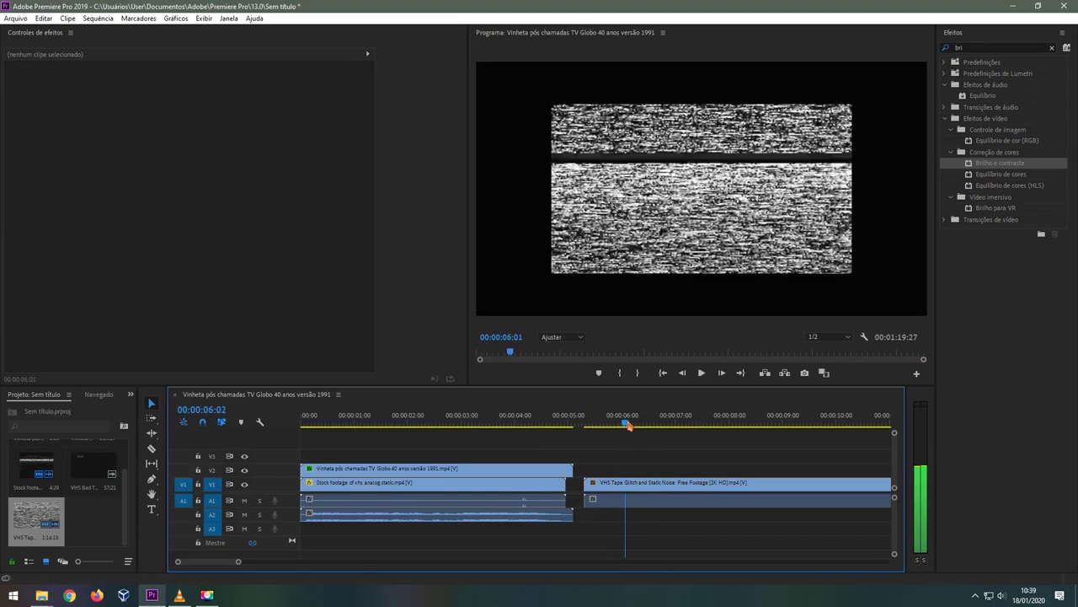
click(710, 176)
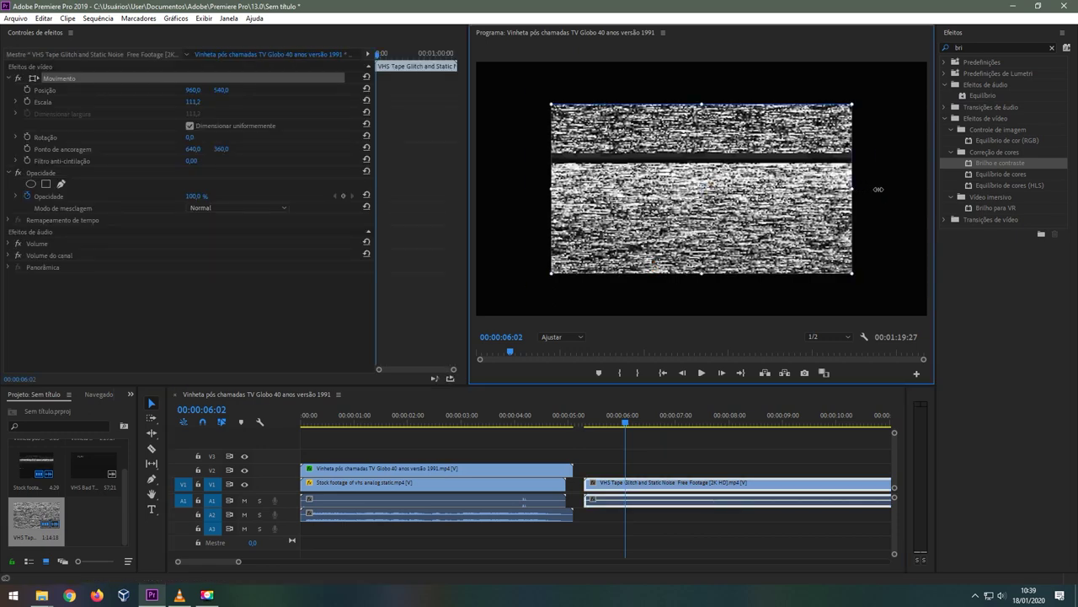
drag(878, 189, 930, 188)
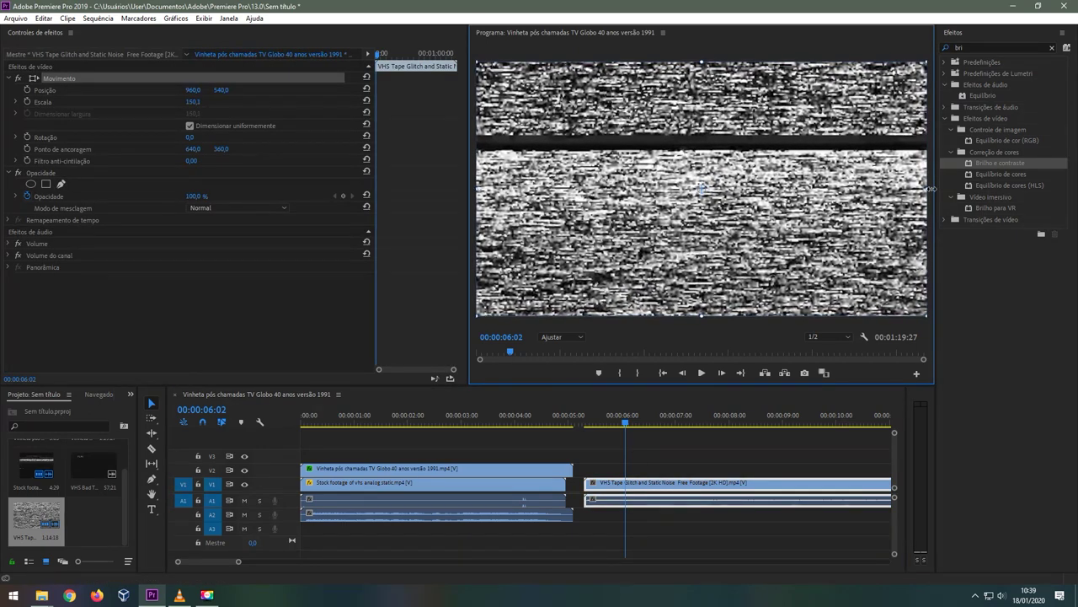
Move the stock footage to 00:00:06:02 and the noise clip to the sequence start, then preview.
drag(524, 476, 845, 471)
mouse_move(700, 488)
mouse_down()
mouse_move(397, 486)
mouse_move(386, 524)
mouse_move(386, 513)
mouse_up()
click(311, 421)
key(space)
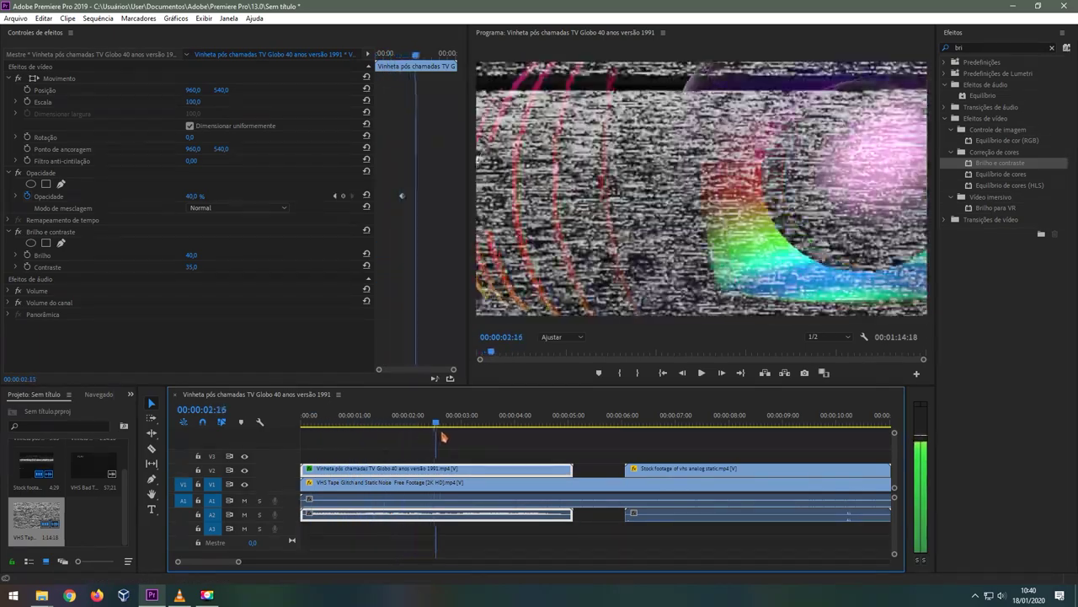
drag(721, 436, 681, 428)
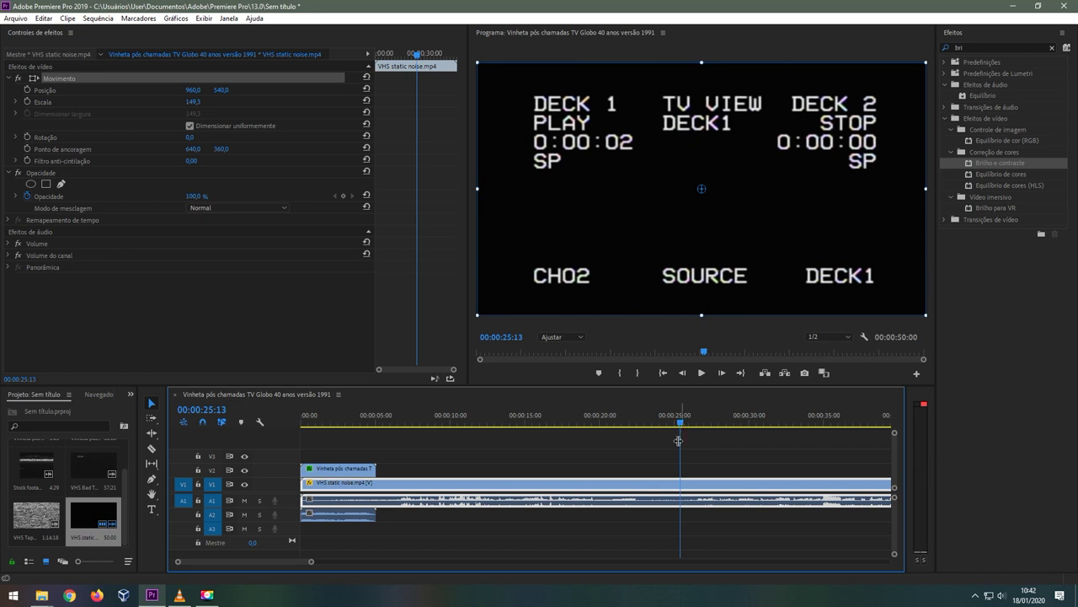
Split the noise clip at 00:00:25:13, delete the first piece and close the gap.
key(ctrl+k)
click(517, 488)
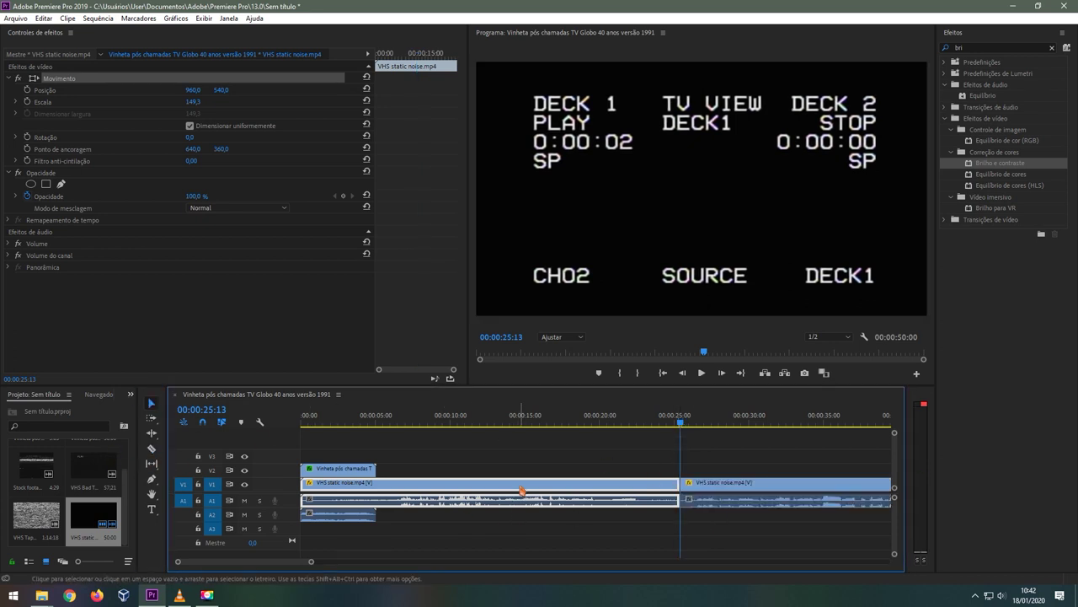
key(Delete)
click(518, 485)
key(Delete)
key(space)
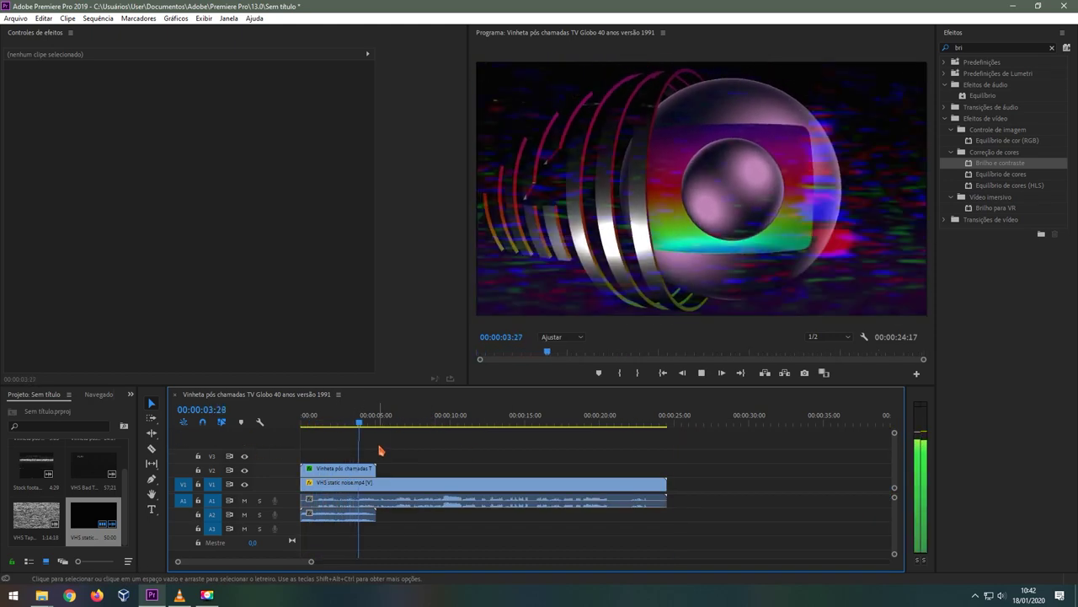
key(space)
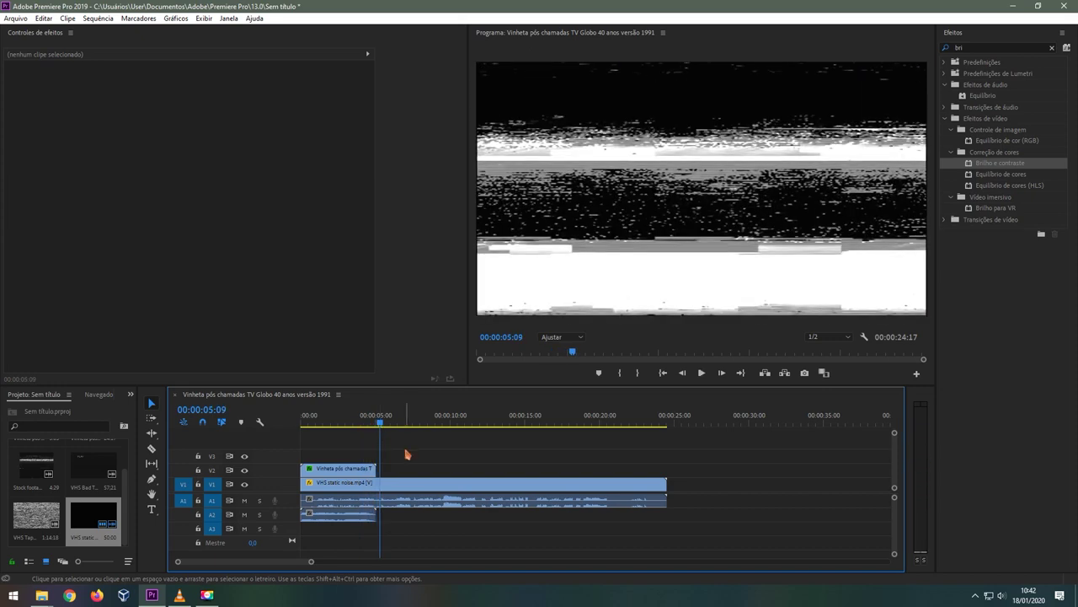
Razor-cut the noise clip at 00:00:05:09 and delete the piece after the cut.
click(153, 449)
click(381, 485)
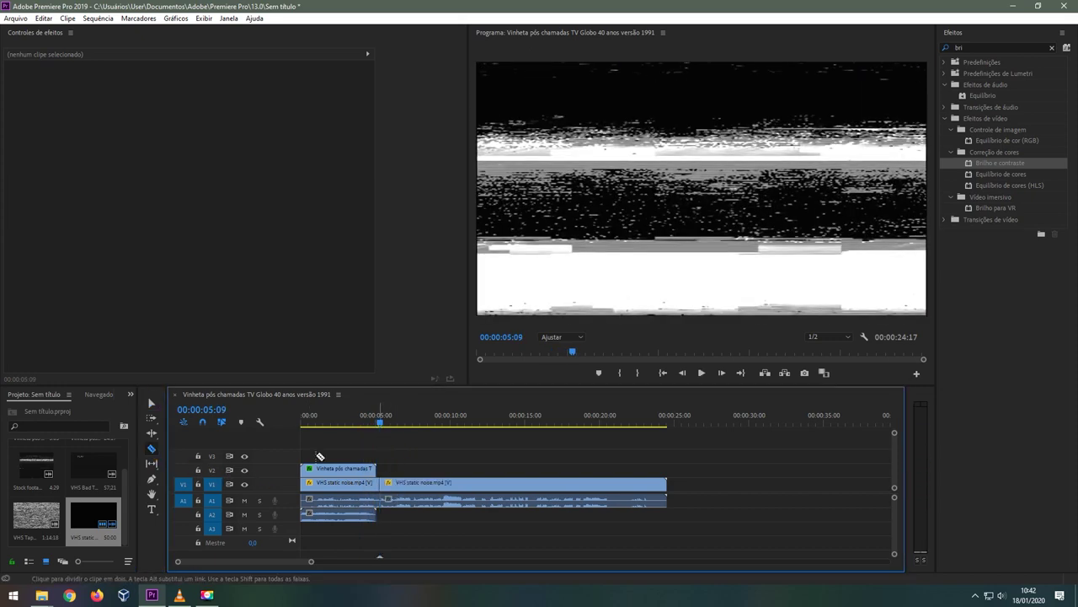
click(151, 404)
click(395, 484)
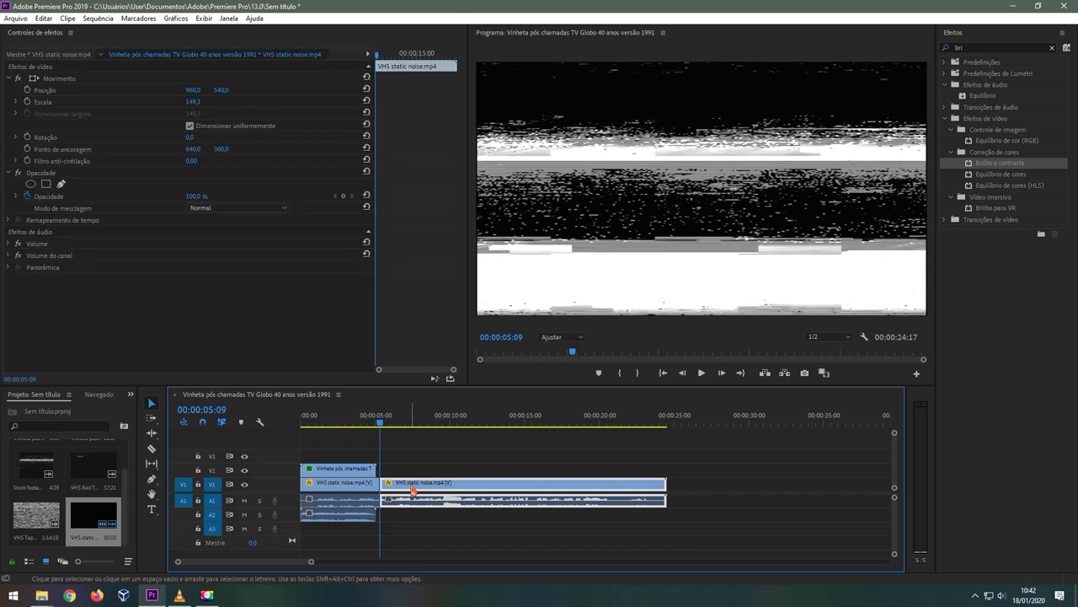
key(Delete)
key(Up)
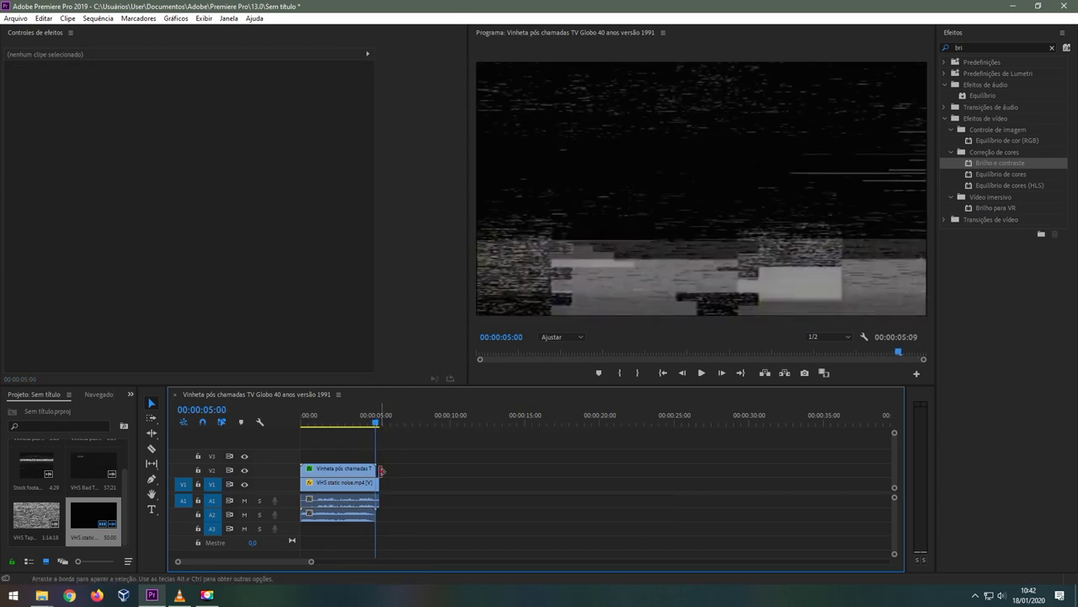
mouse_move(376, 418)
mouse_down()
mouse_move(341, 423)
mouse_move(380, 428)
mouse_up()
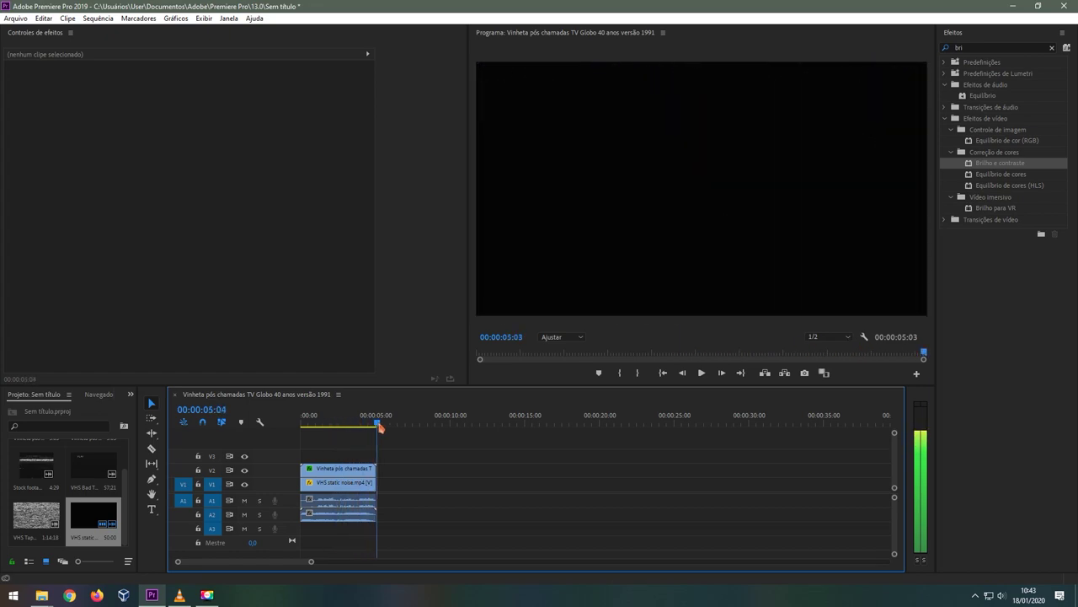
Delete the remaining static noise clip and move the vignette clip down to V1.
click(345, 495)
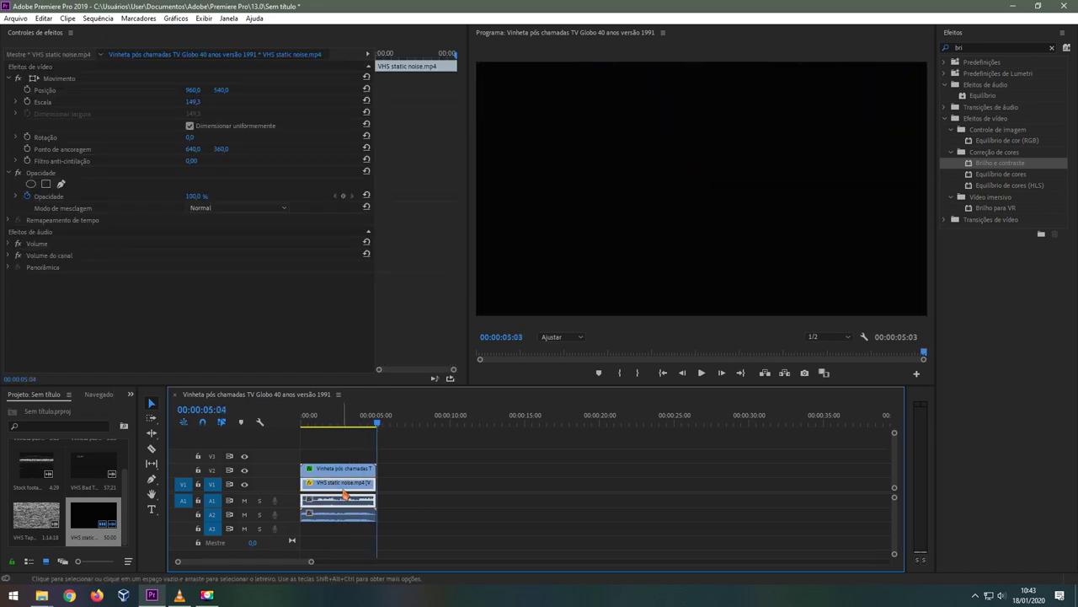
key(Delete)
drag(330, 473, 326, 501)
click(335, 421)
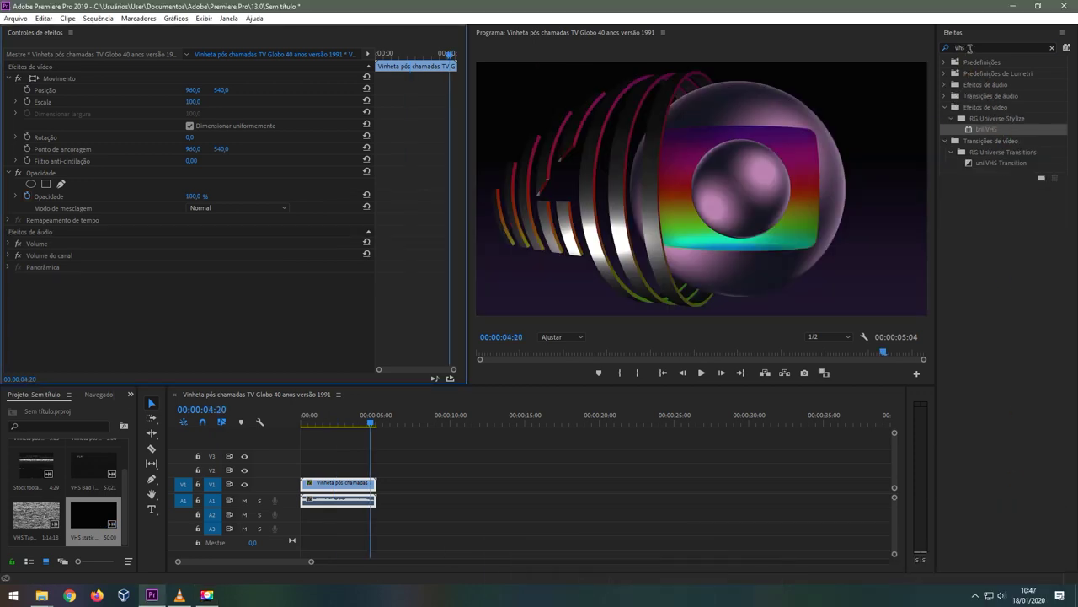
Search 'vhs' in Effects and apply RG Universe Stylize > uni.VHS to the V1 vignette clip.
click(971, 48)
click(966, 48)
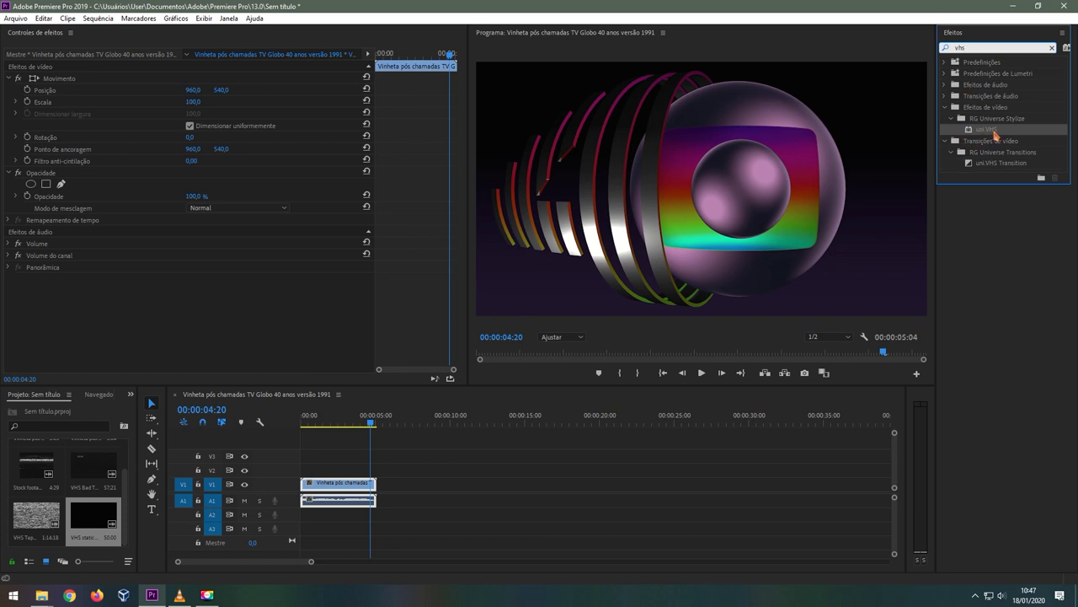
drag(992, 132, 975, 133)
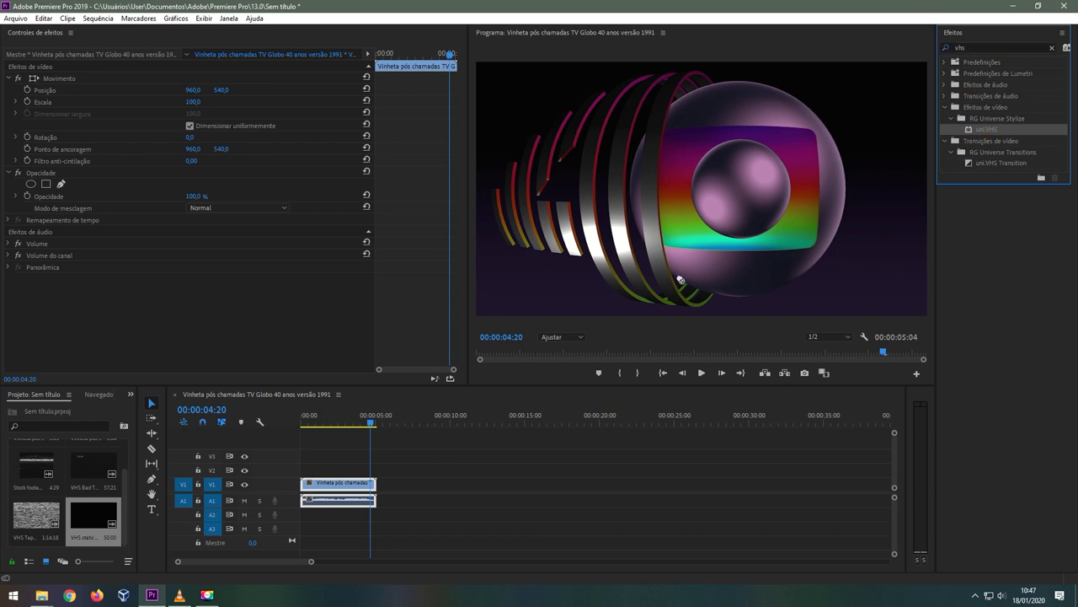
drag(370, 464, 353, 482)
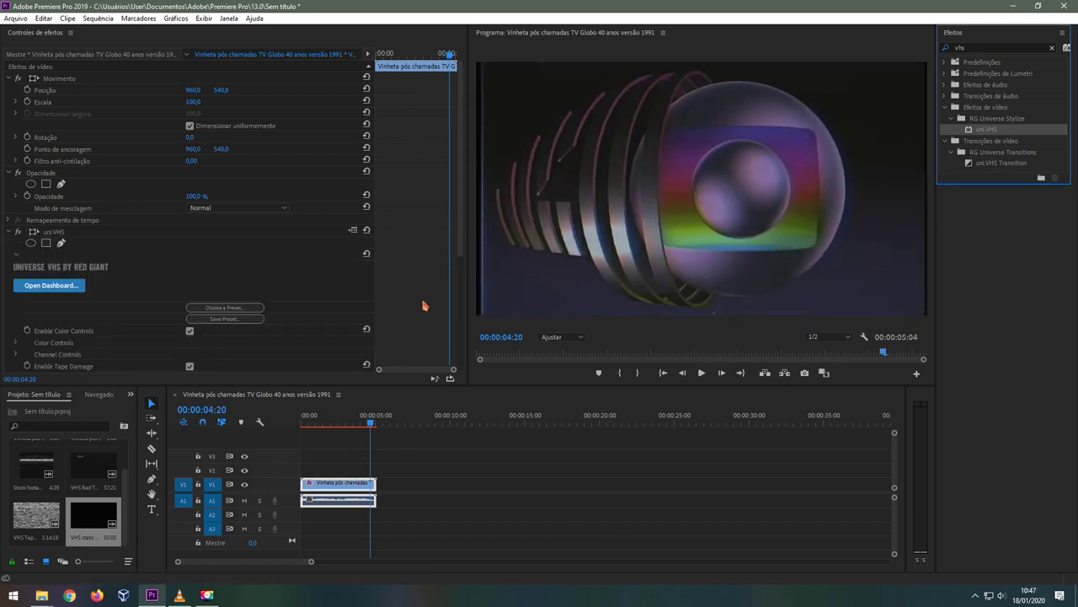
In uni.VHS Channel Controls, raise Red Offset to 48 and Green Offset to 33.
scroll(425, 301, down, 2)
scroll(426, 301, down, 2)
scroll(424, 304, down, 1)
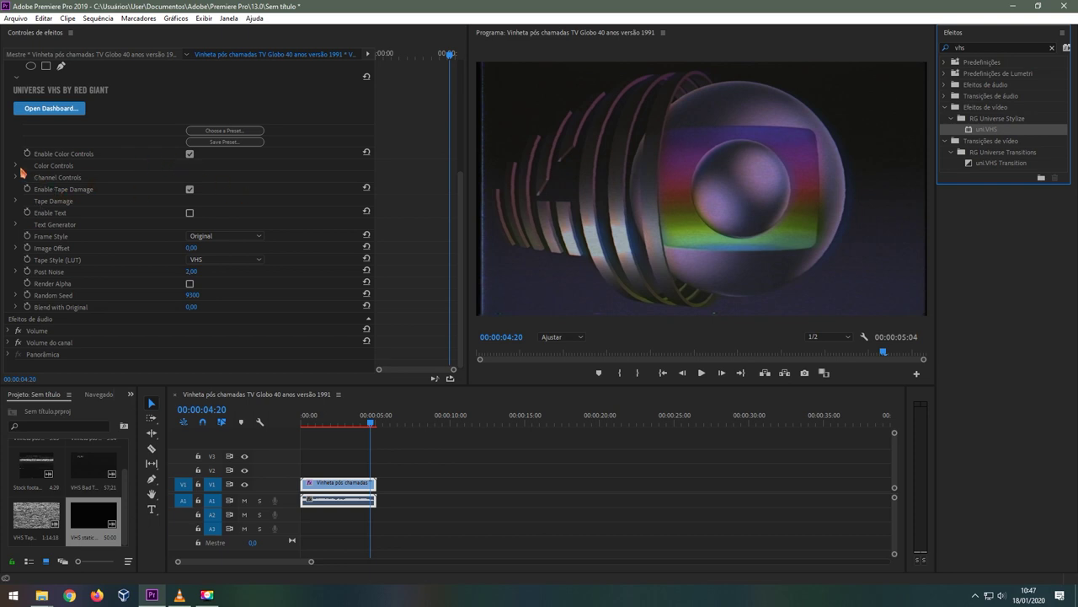
click(15, 169)
click(15, 166)
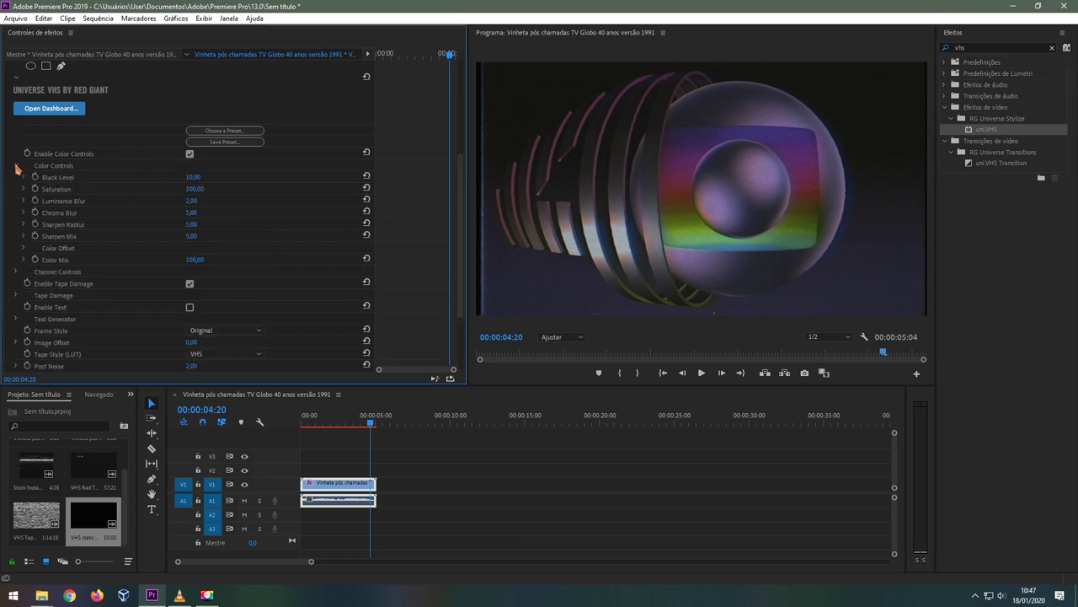
click(16, 167)
click(16, 178)
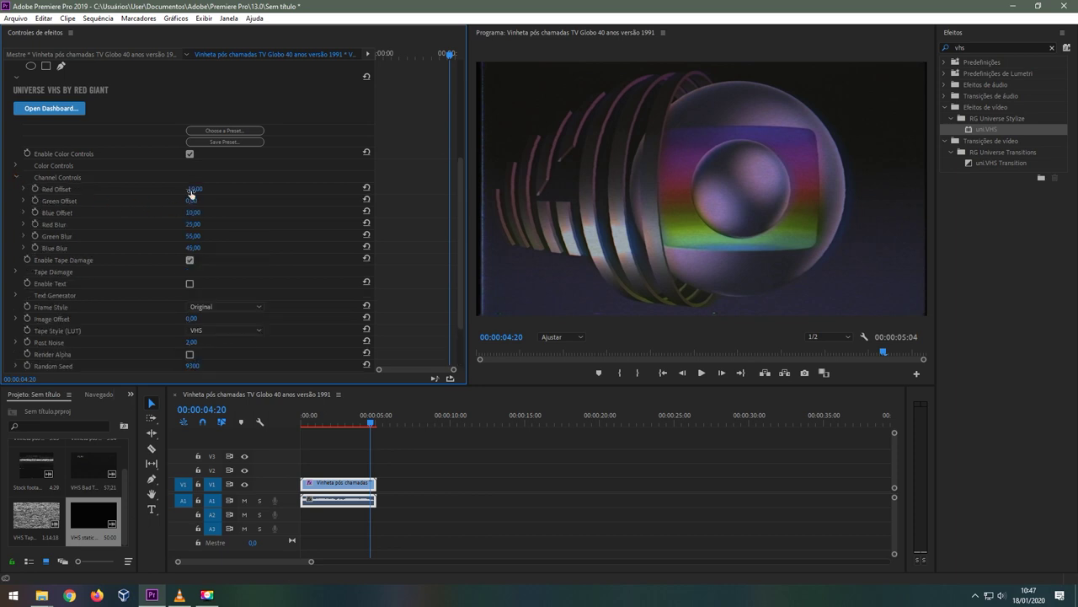
mouse_move(194, 188)
mouse_down()
mouse_move(155, 188)
mouse_move(212, 188)
mouse_move(200, 189)
mouse_up()
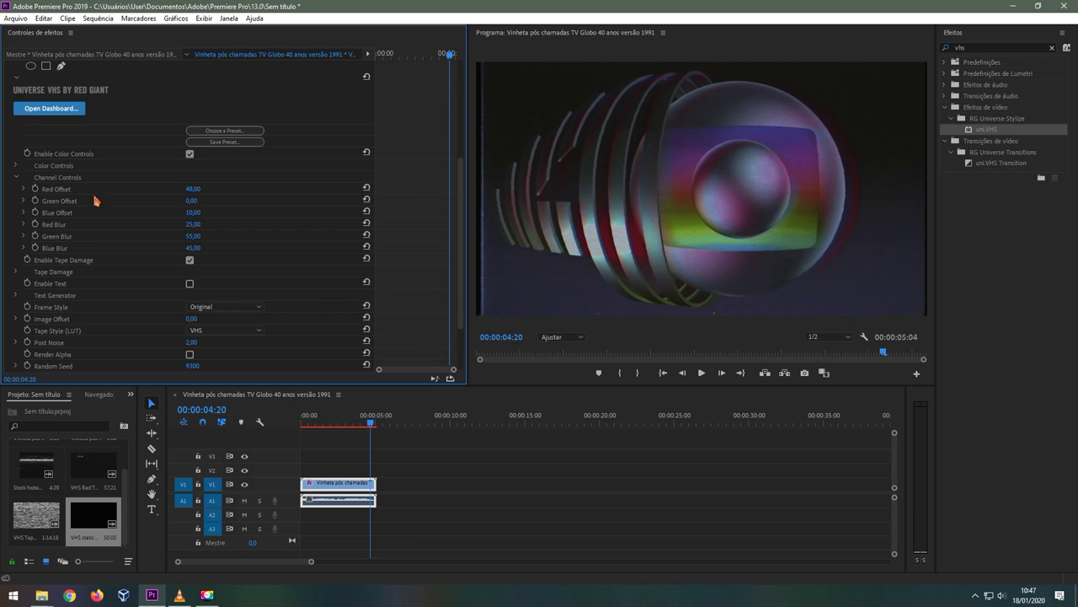
drag(192, 201, 224, 201)
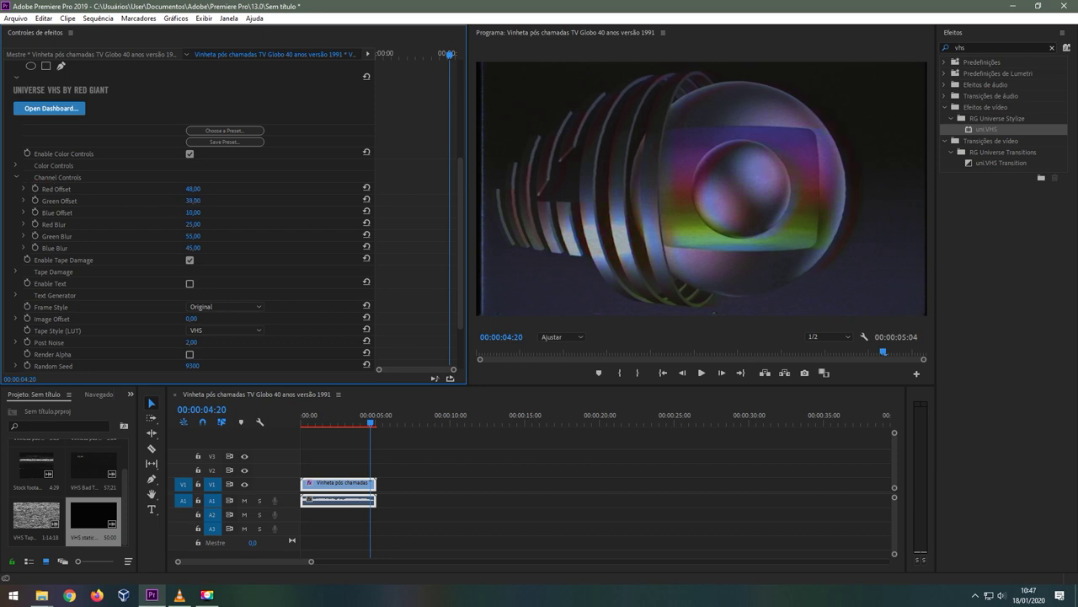
Expand Tape Damage and, after trying Bad Tracking, Blank Tape and Vertical Slip, choose VHS Noise.
click(15, 178)
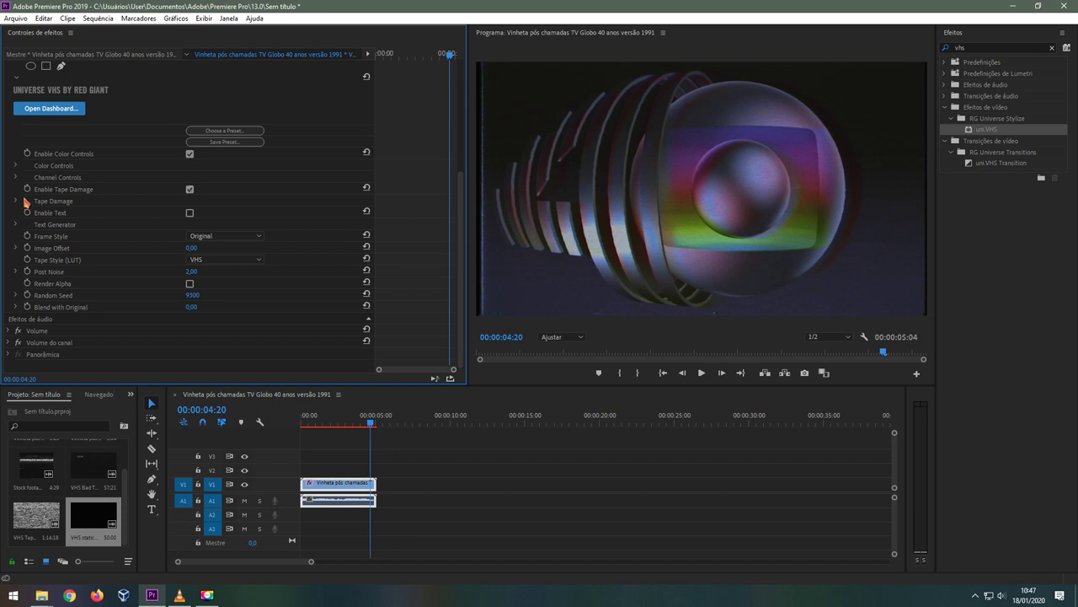
click(15, 202)
click(224, 214)
click(228, 248)
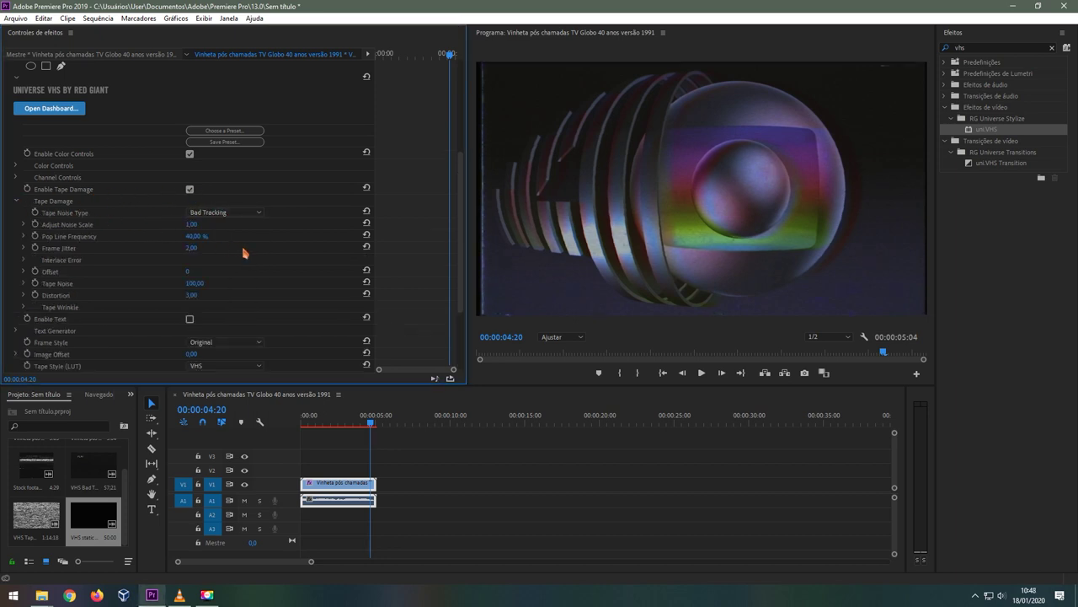
click(233, 220)
click(234, 224)
click(238, 213)
click(247, 222)
click(248, 219)
click(248, 213)
click(248, 213)
click(233, 239)
Set Pop Line Frequency to 42% and return Frame Jitter to 0.
drag(191, 224, 191, 224)
drag(191, 236, 195, 235)
click(24, 248)
click(24, 249)
drag(191, 248, 196, 247)
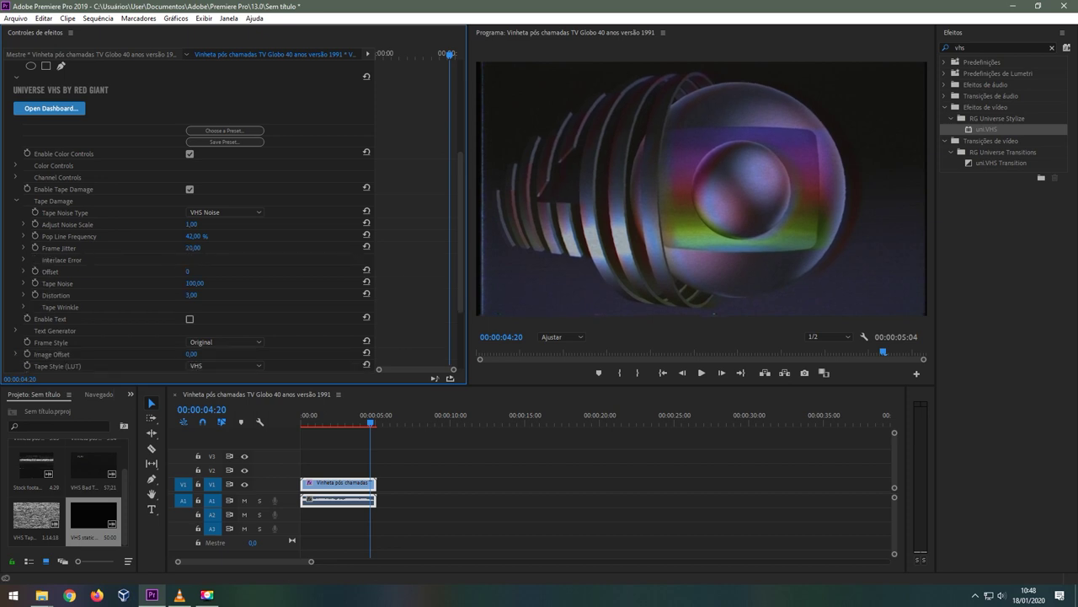
drag(192, 248, 106, 237)
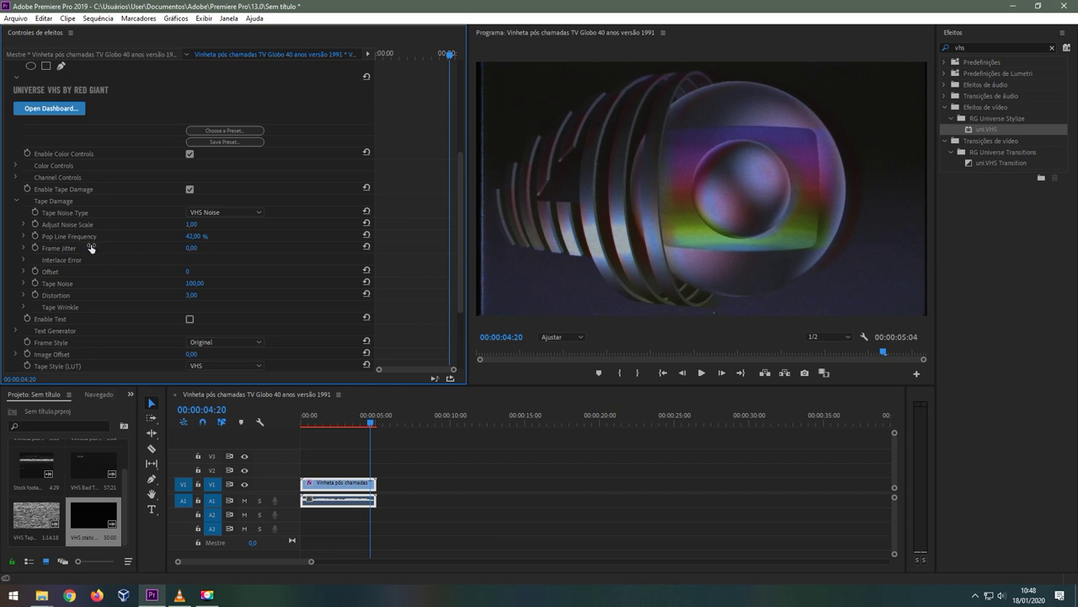
Try a larger Interlace Offset, inspect the interlace error settings, then collapse Tape Damage.
click(23, 272)
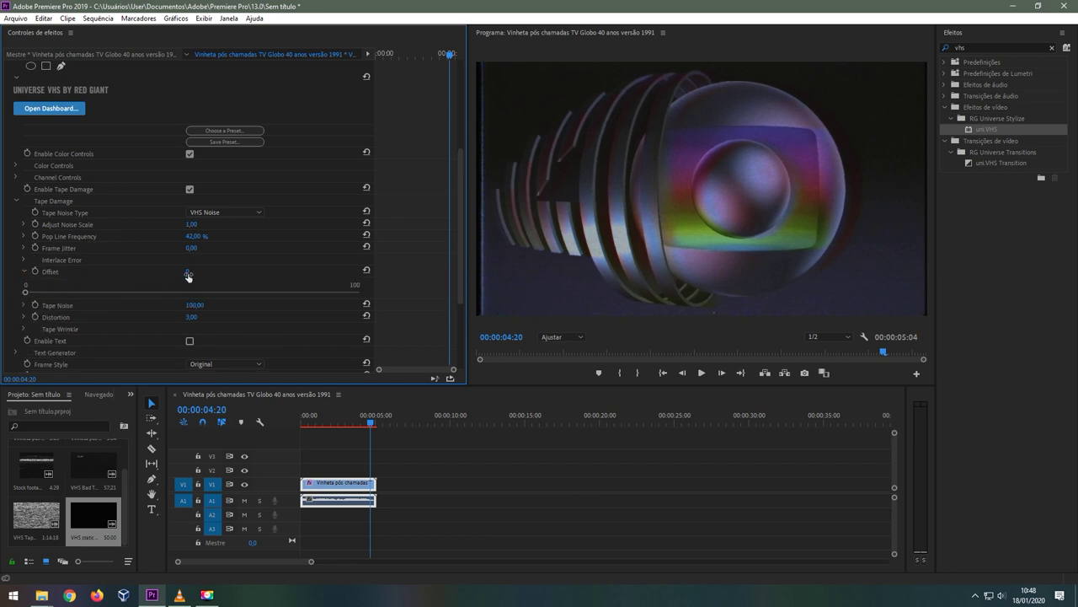
drag(31, 291, 214, 292)
click(25, 261)
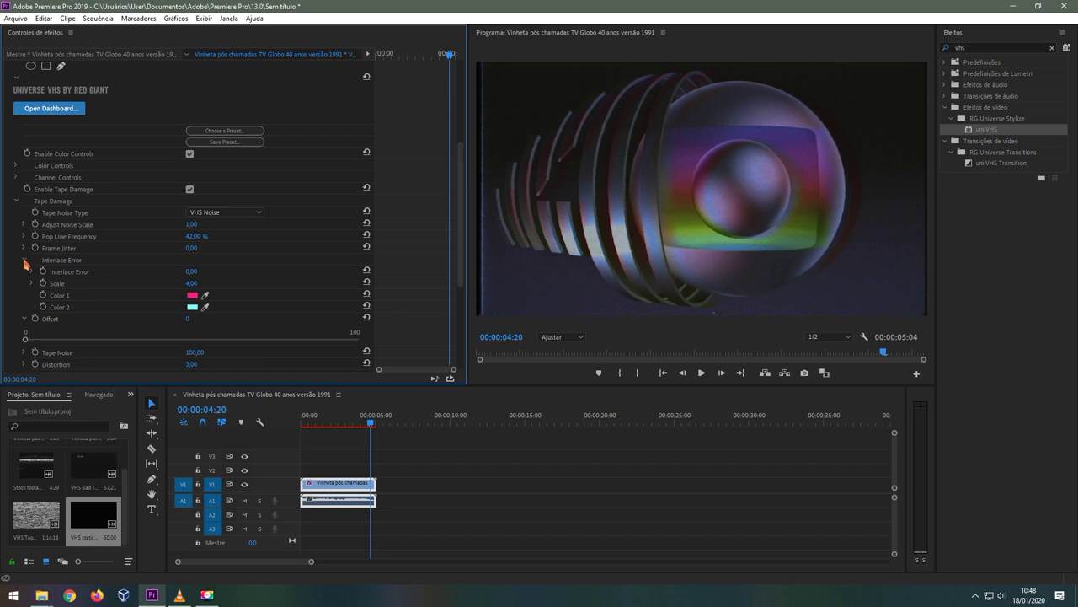
click(16, 201)
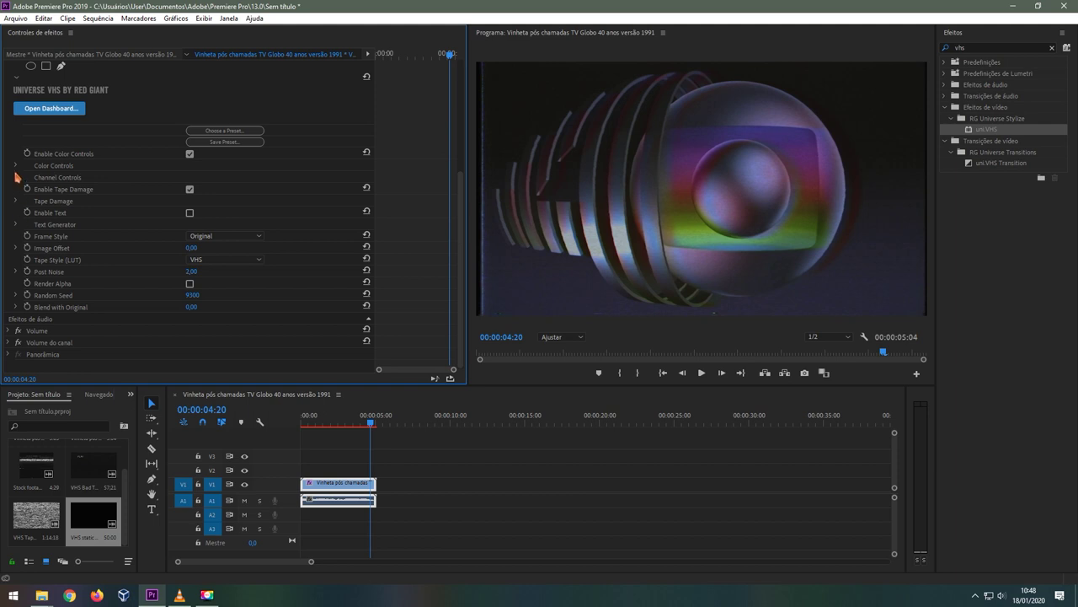
Expand Color Controls > Color Offset, scrub Chroma Offset X to 9 and reset Chroma Offset Y to 0.
click(16, 167)
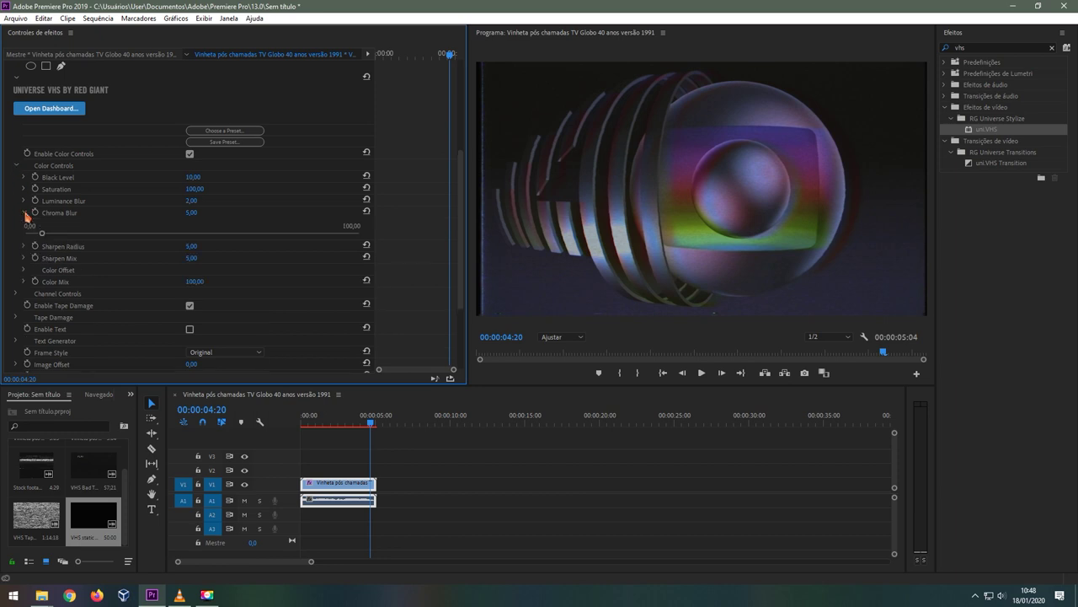
click(24, 249)
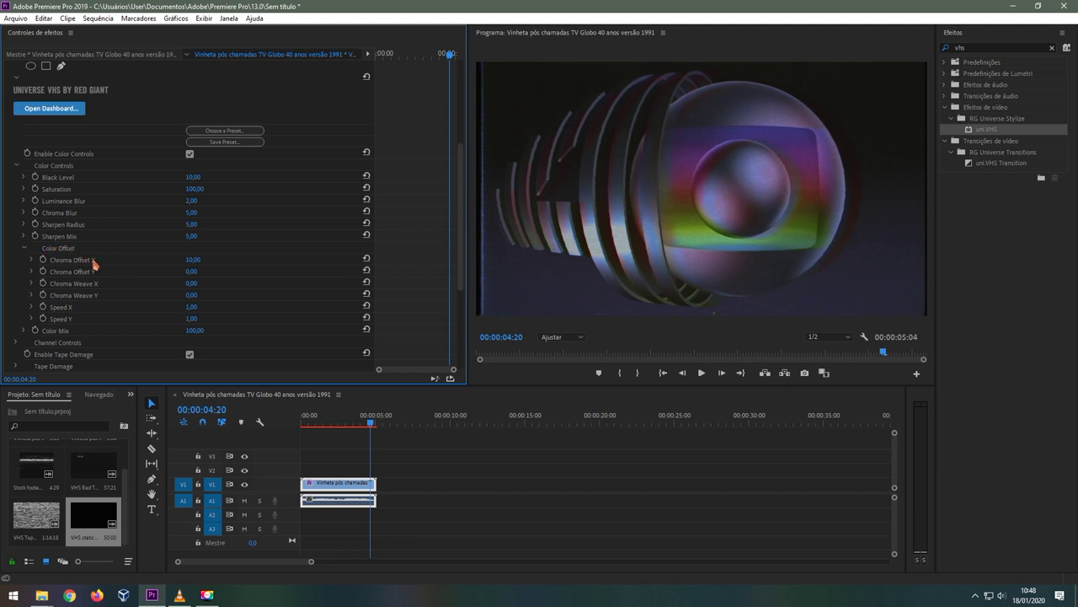
drag(193, 260, 163, 259)
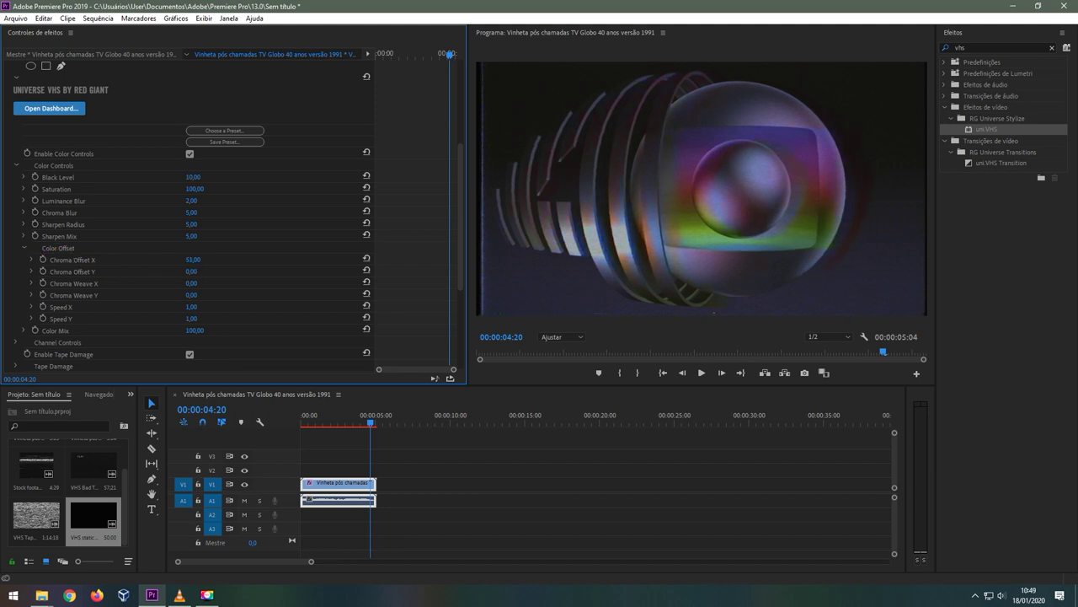
drag(164, 259, 157, 259)
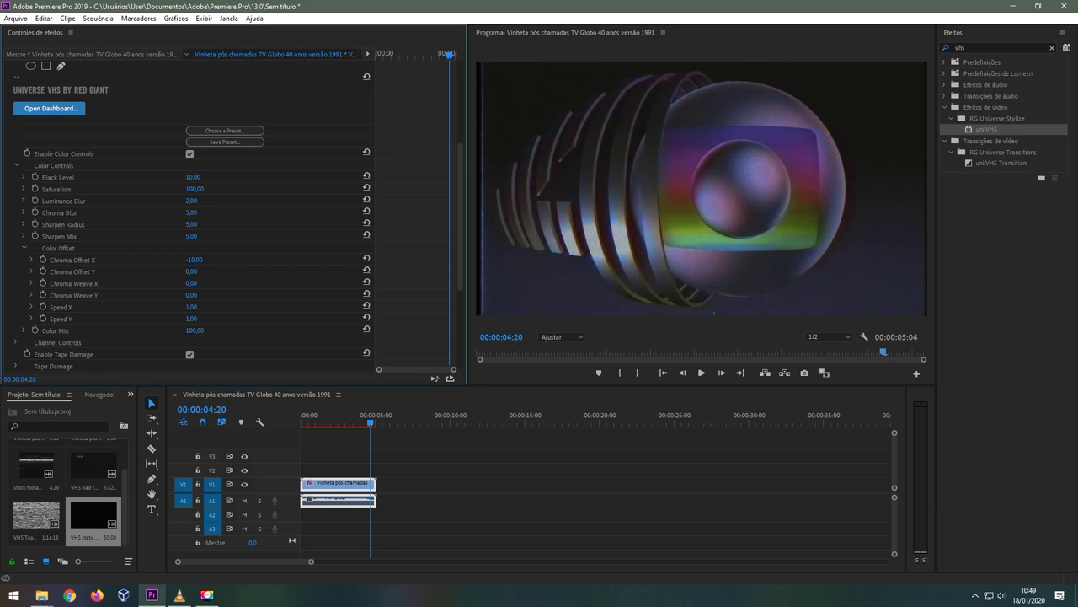
mouse_move(191, 272)
mouse_down()
mouse_move(246, 272)
mouse_move(117, 272)
mouse_move(223, 272)
mouse_up()
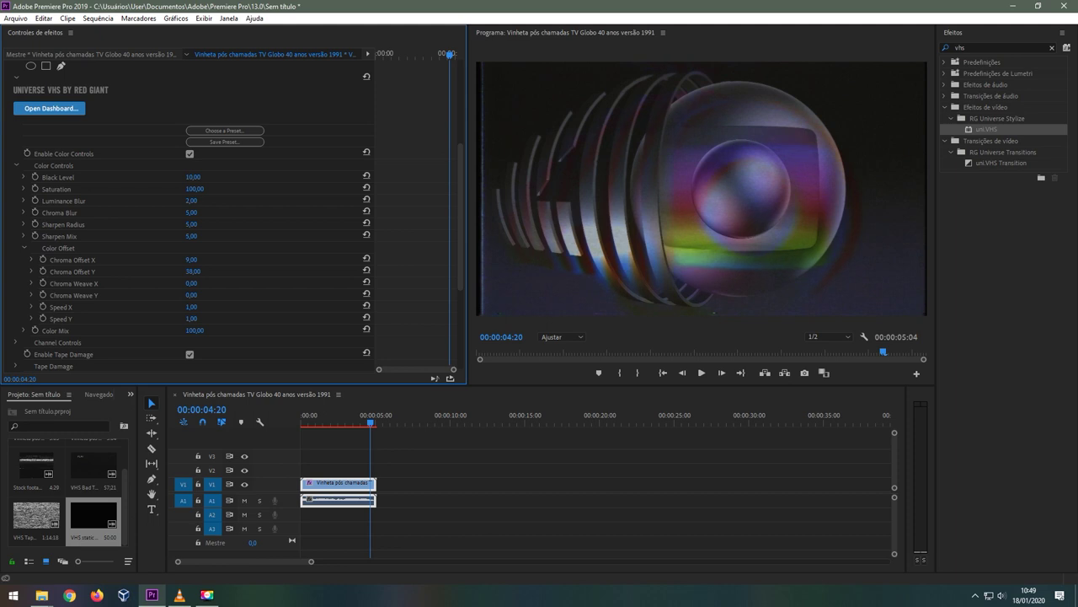
click(193, 271)
text(0)
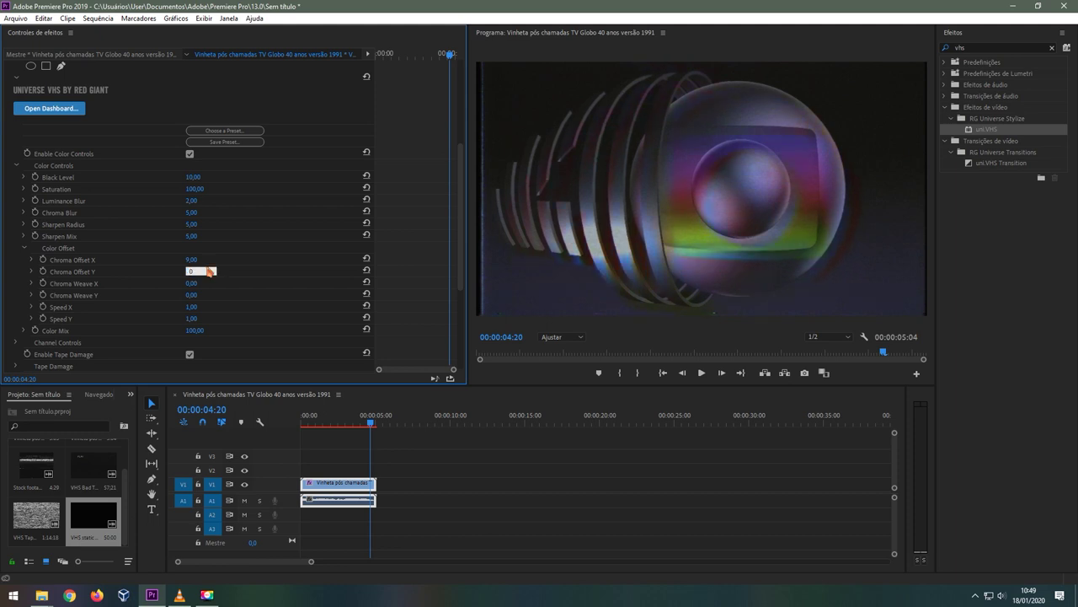
key(Return)
Reset Chroma Weave X to 0, keep Speed Y at 1,00, and restore Color Mix to 100.
drag(192, 287, 212, 286)
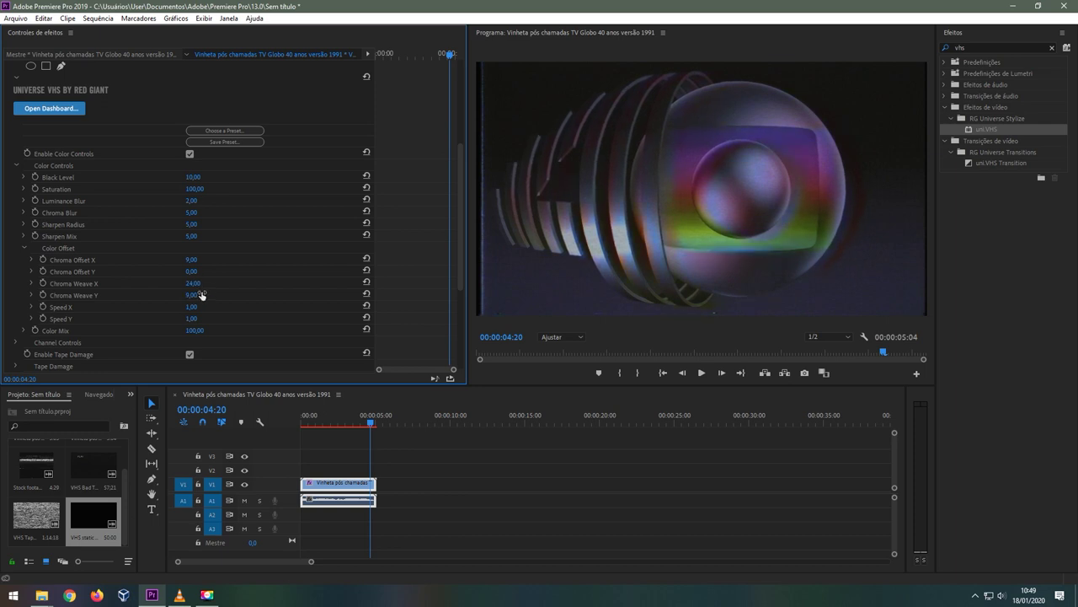
click(197, 285)
text(0)
key(Return)
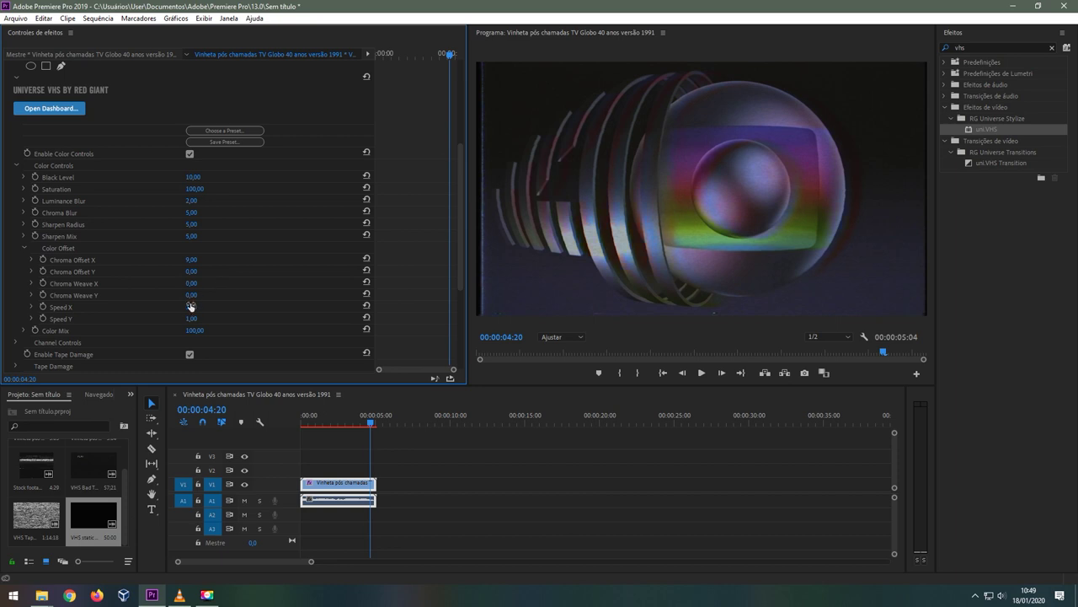
drag(192, 307, 221, 307)
click(194, 319)
key(Return)
drag(194, 330, 126, 330)
drag(195, 330, 200, 330)
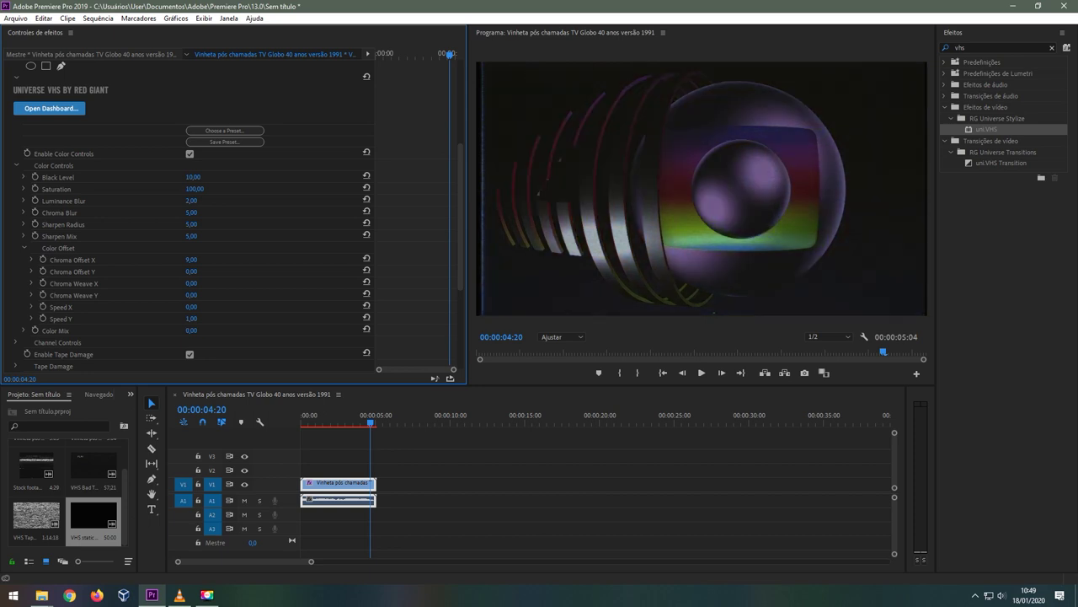
scroll(255, 308, down, 3)
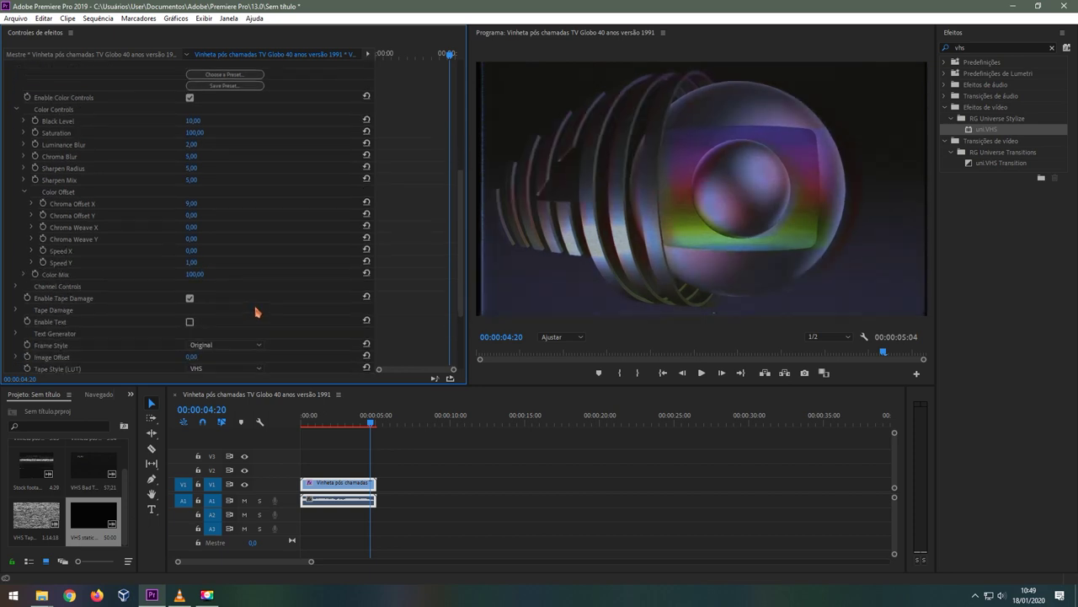
scroll(253, 289, down, 1)
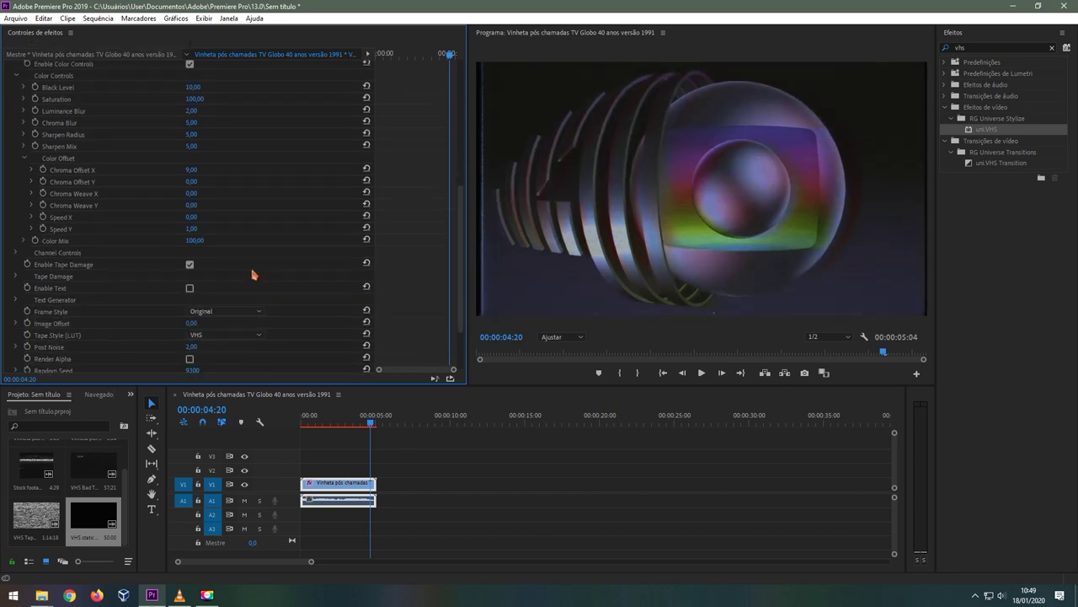
Compare the Bad VHS and S-VHS tape styles, then set Tape Style (LUT) to U-matic.
scroll(253, 274, down, 2)
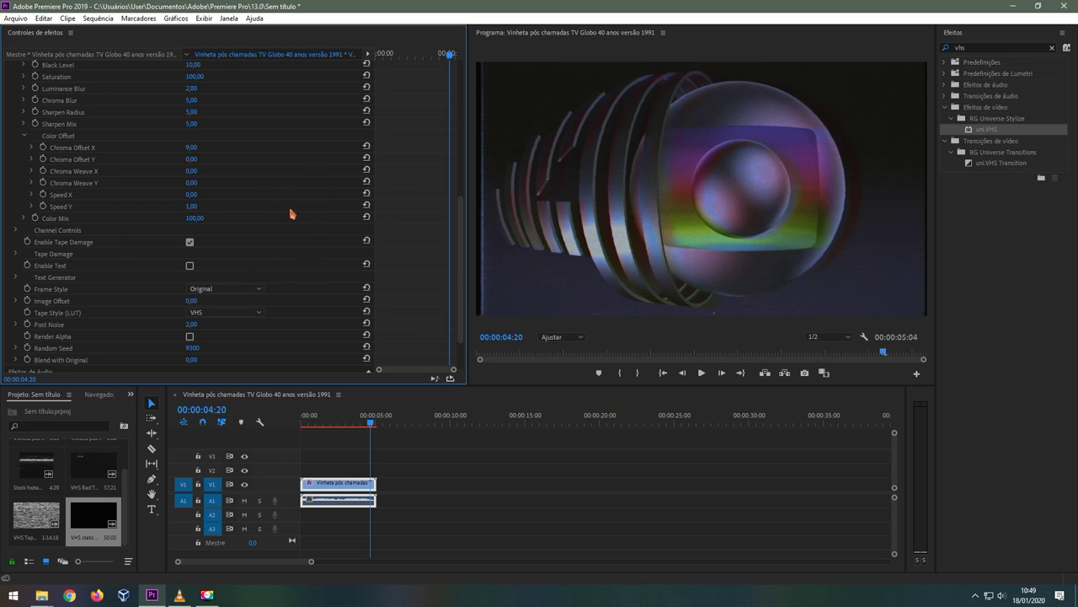
scroll(331, 268, down, 2)
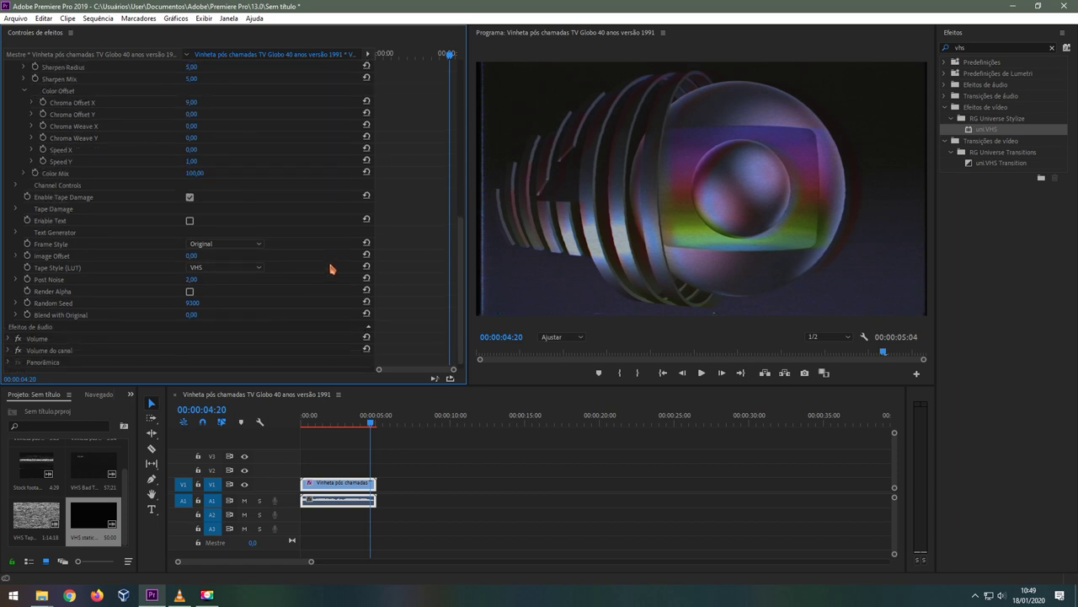
click(238, 245)
click(208, 272)
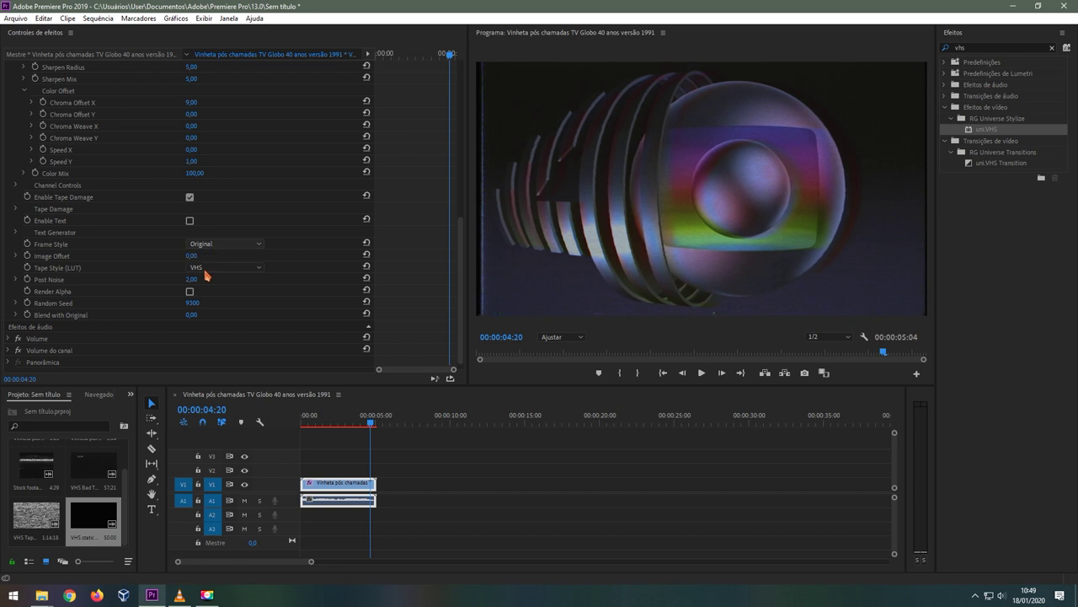
click(225, 267)
click(225, 269)
click(225, 268)
click(225, 291)
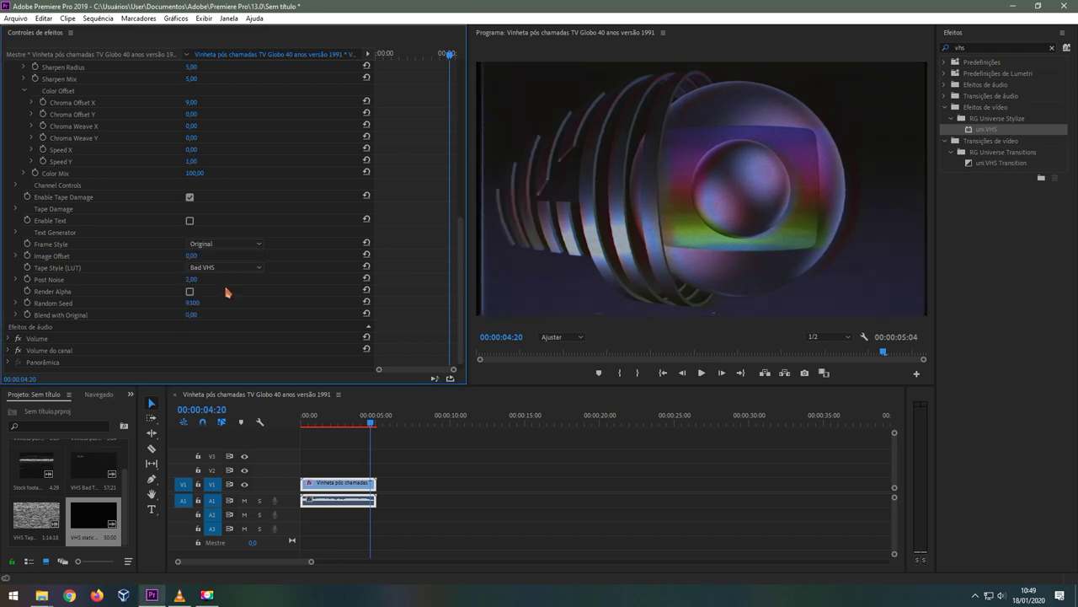
click(241, 270)
click(219, 305)
click(240, 268)
click(224, 308)
Set the uni.VHS Black Level to 23 after trying 40.
scroll(316, 259, up, 2)
scroll(317, 260, up, 2)
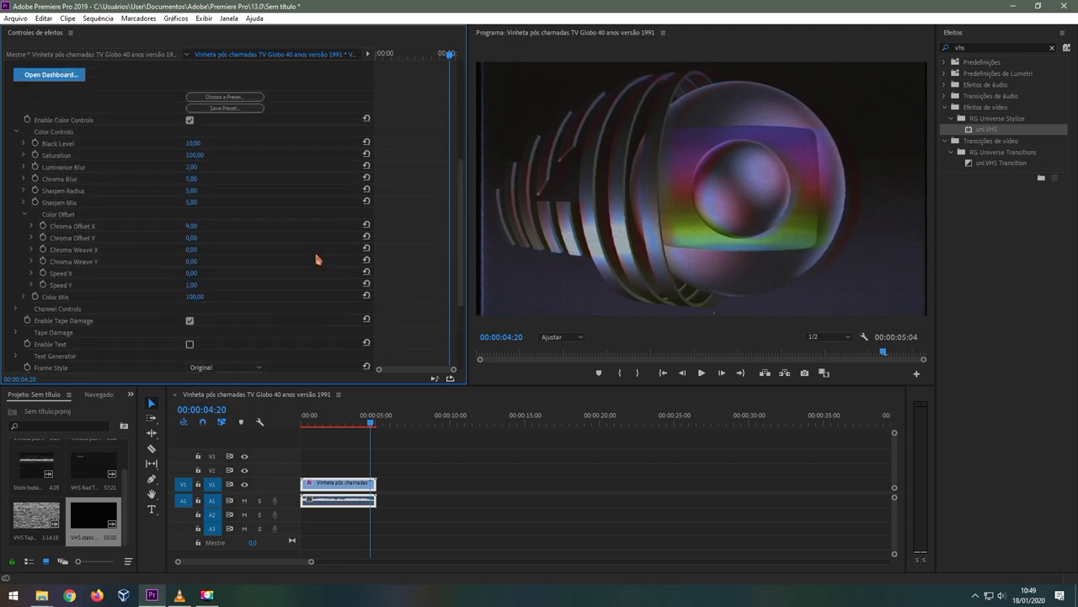
scroll(317, 259, up, 2)
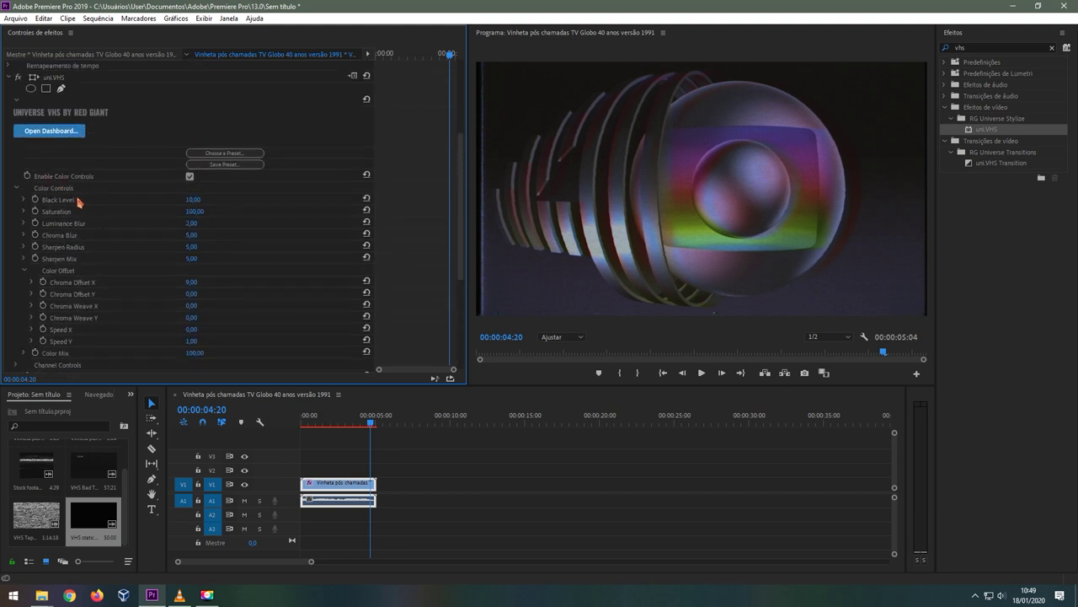
drag(193, 200, 219, 200)
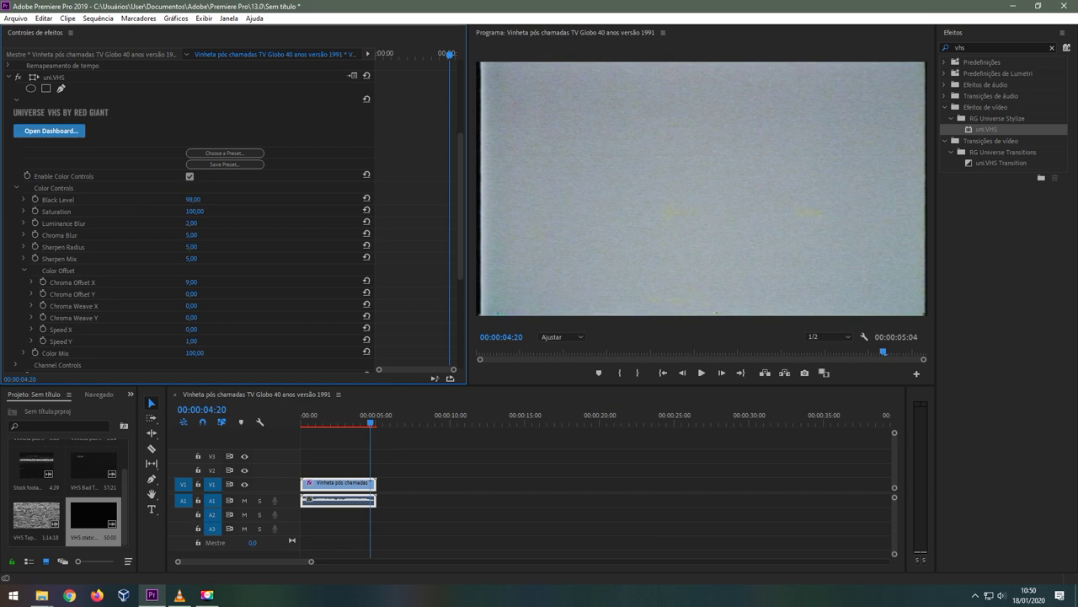
drag(193, 200, 178, 200)
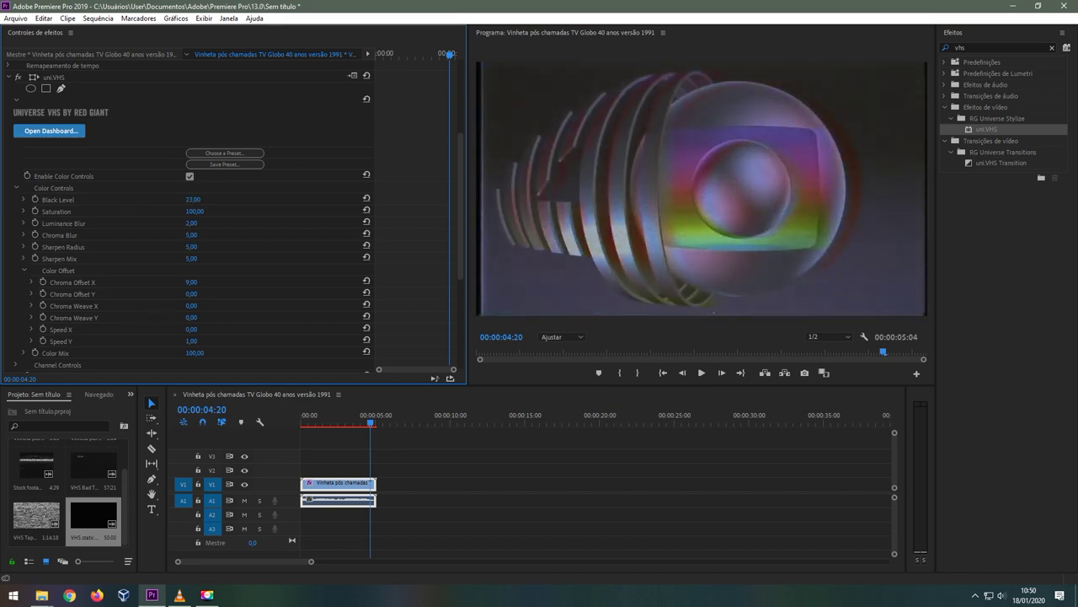
Preview Saturation at 0, 200 and 100, then settle on 130.
click(193, 212)
text(0)
key(Return)
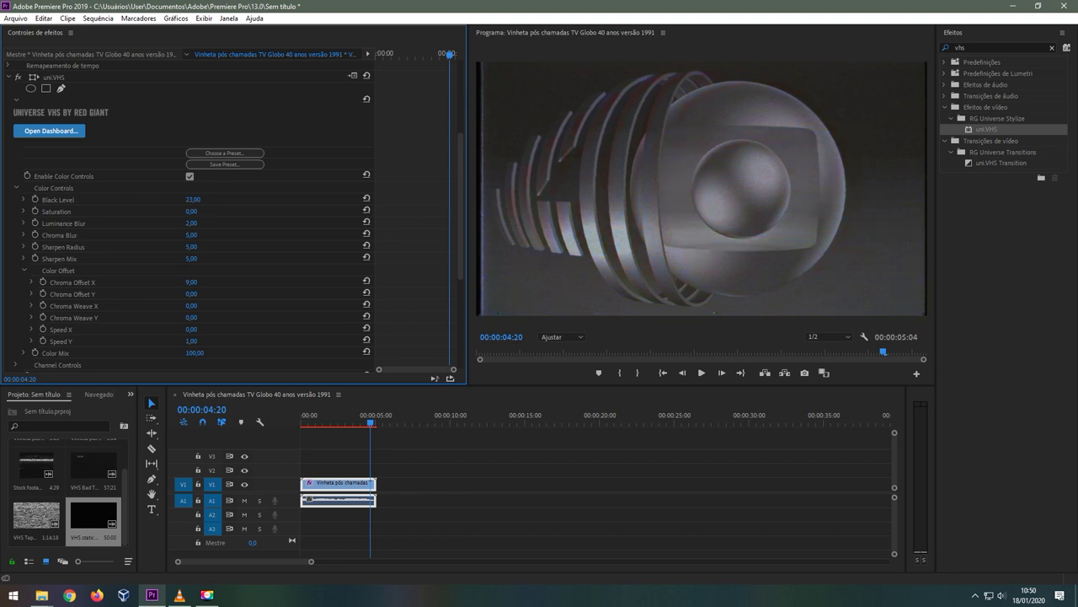
text(200)
key(Return)
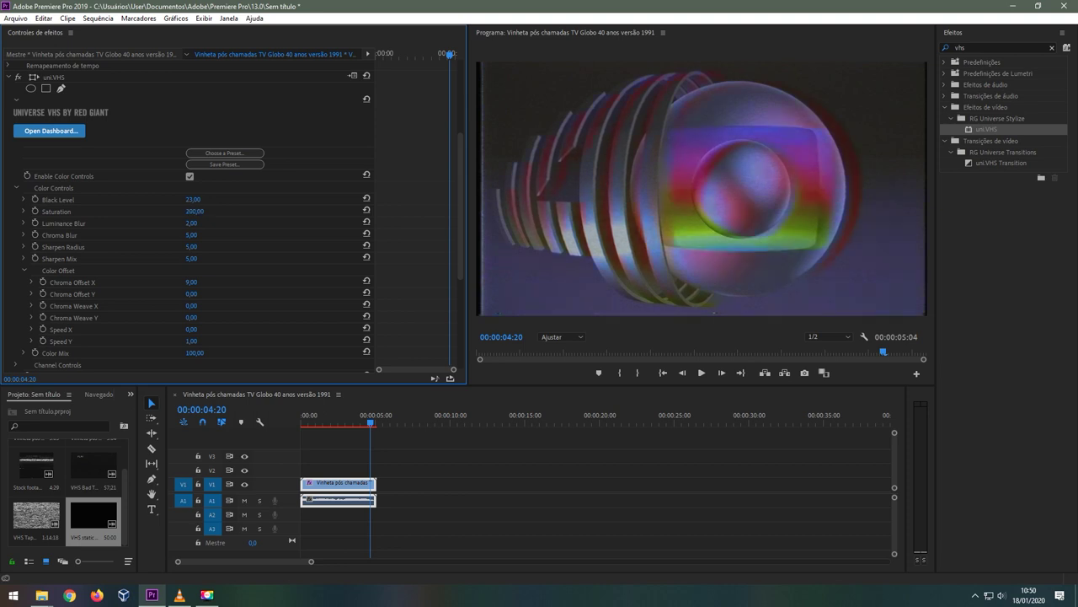
click(198, 211)
text(100)
key(Return)
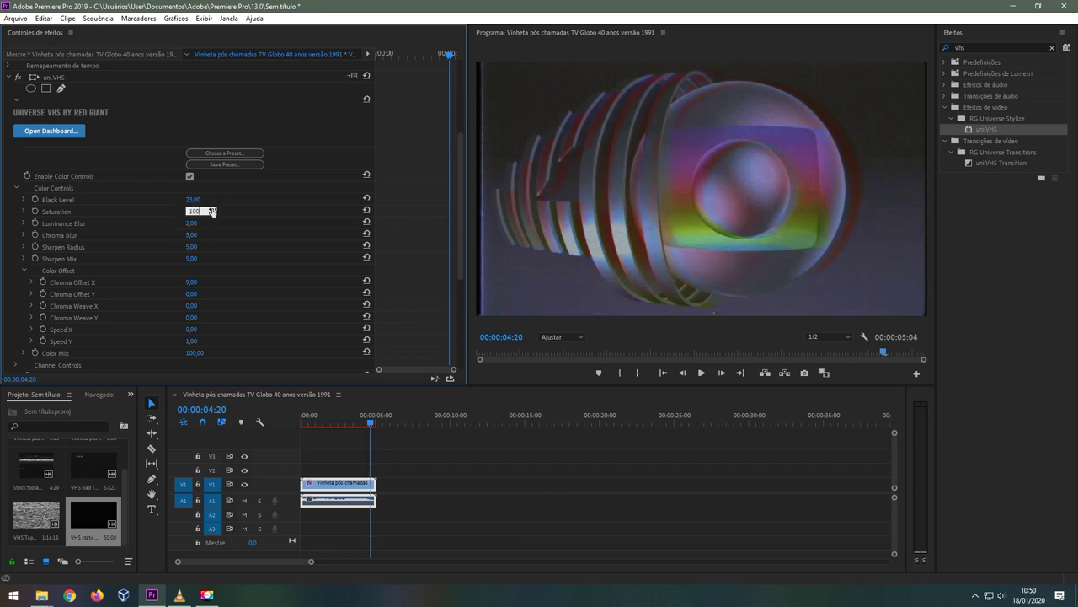
click(205, 213)
text(1)
key(Return)
Return Luminance Blur and Chroma Blur to 0 and adjust Sharpen Radius and Sharpen Mix.
click(199, 221)
text(20)
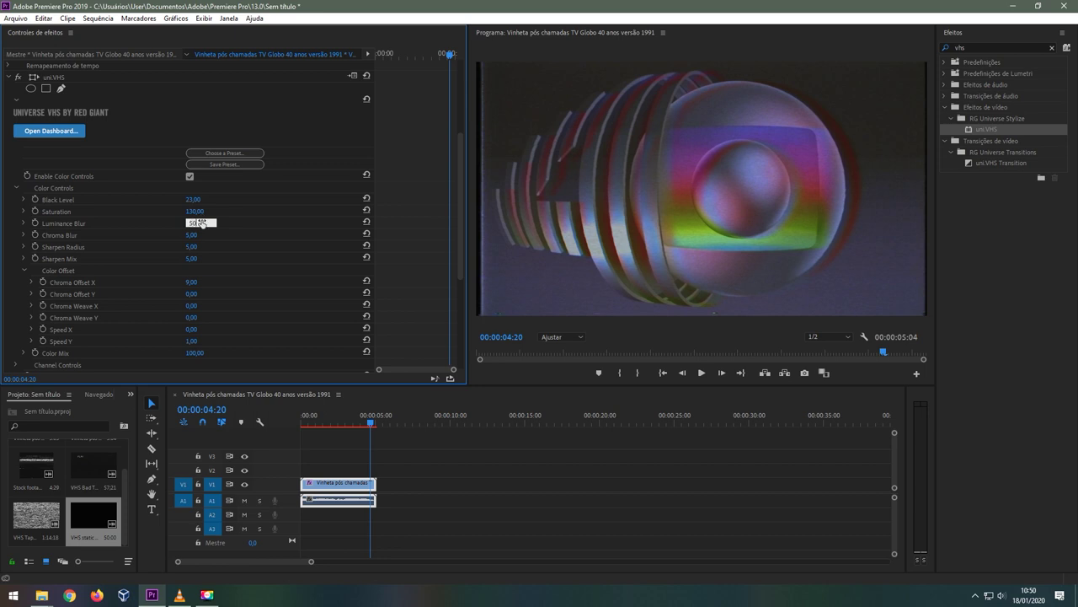
key(Return)
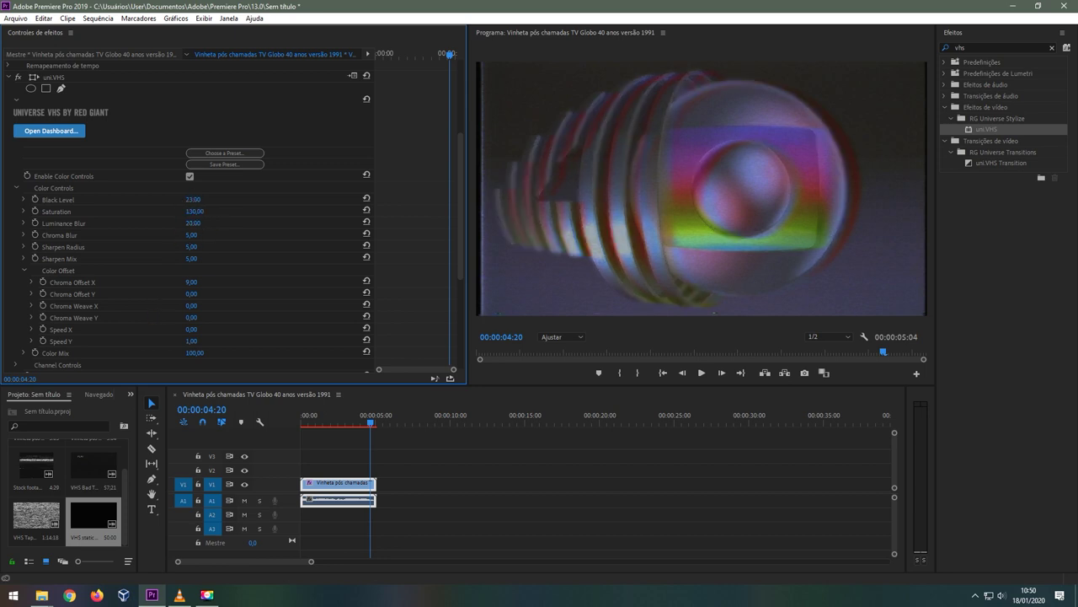
drag(193, 223, 227, 235)
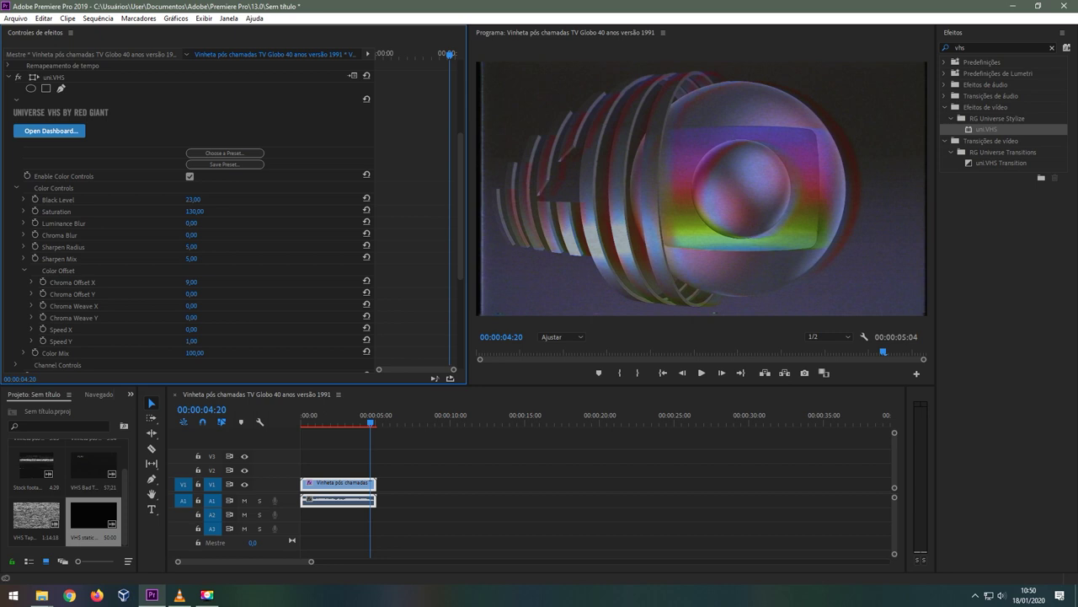
drag(192, 235, 190, 235)
drag(192, 235, 252, 235)
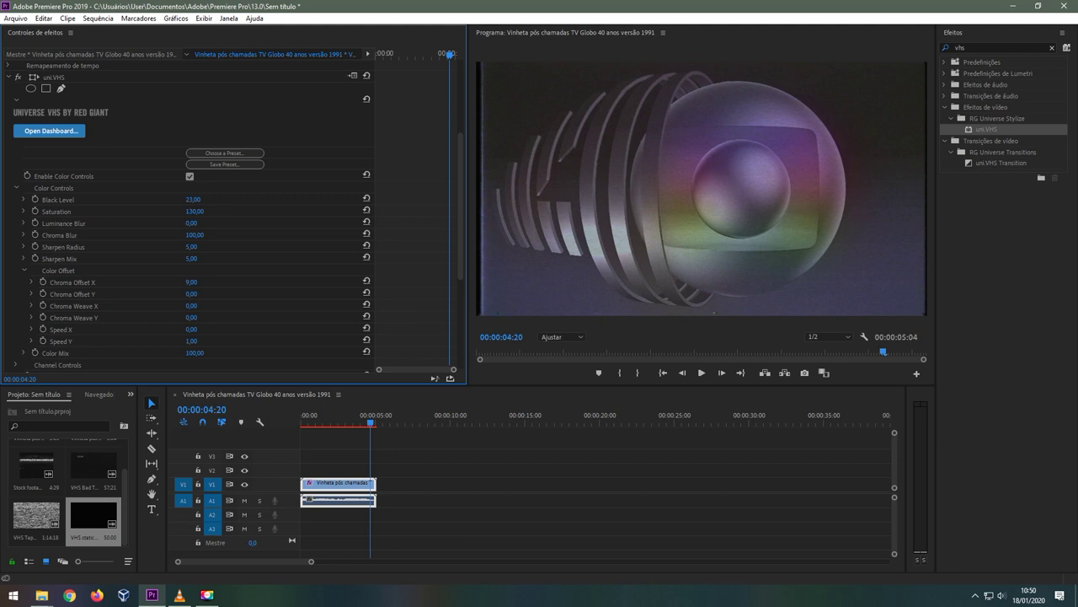
key(ctrl+z)
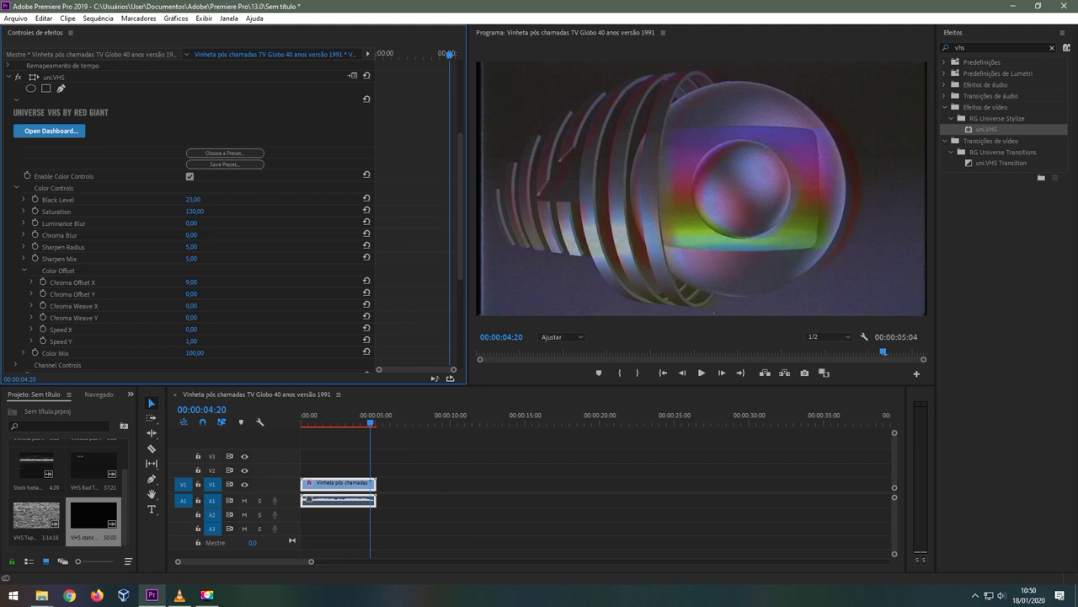
drag(192, 247, 253, 247)
drag(193, 259, 253, 259)
scroll(255, 263, down, 2)
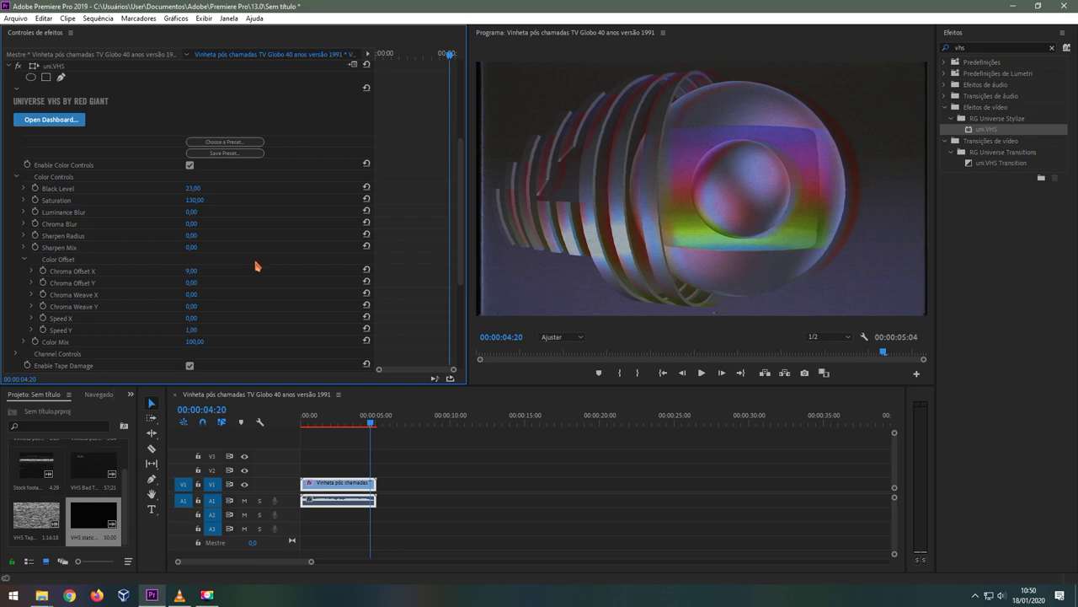
Lower the uni.VHS Post Noise value to 11 for extra grain.
scroll(258, 264, down, 1)
scroll(260, 258, down, 1)
scroll(260, 258, down, 1)
scroll(291, 241, down, 1)
drag(192, 278, 169, 279)
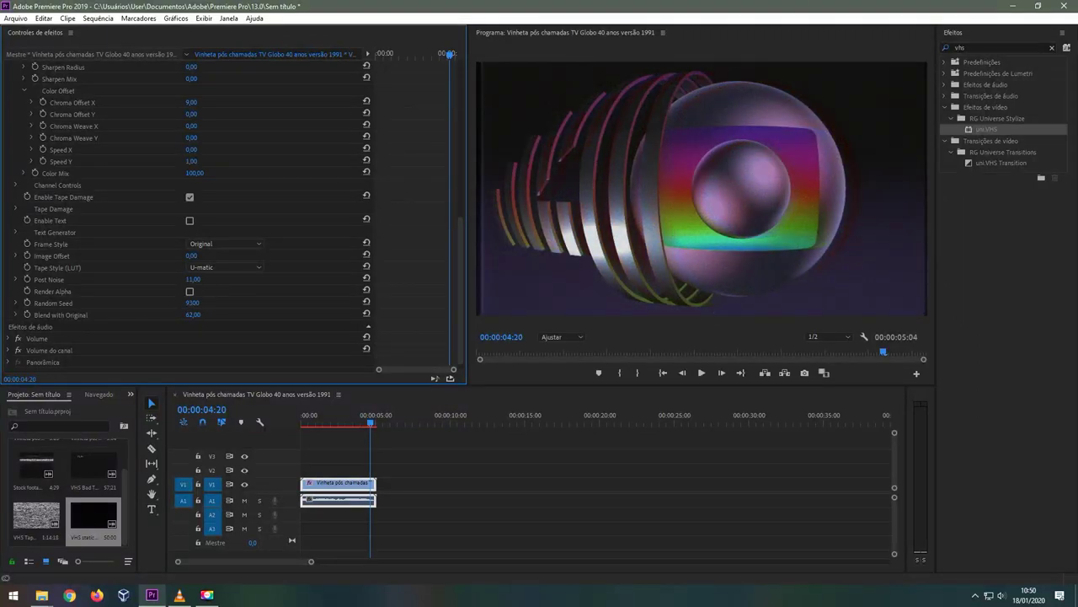
scroll(297, 283, up, 2)
scroll(299, 282, up, 1)
scroll(300, 282, up, 1)
scroll(303, 281, up, 1)
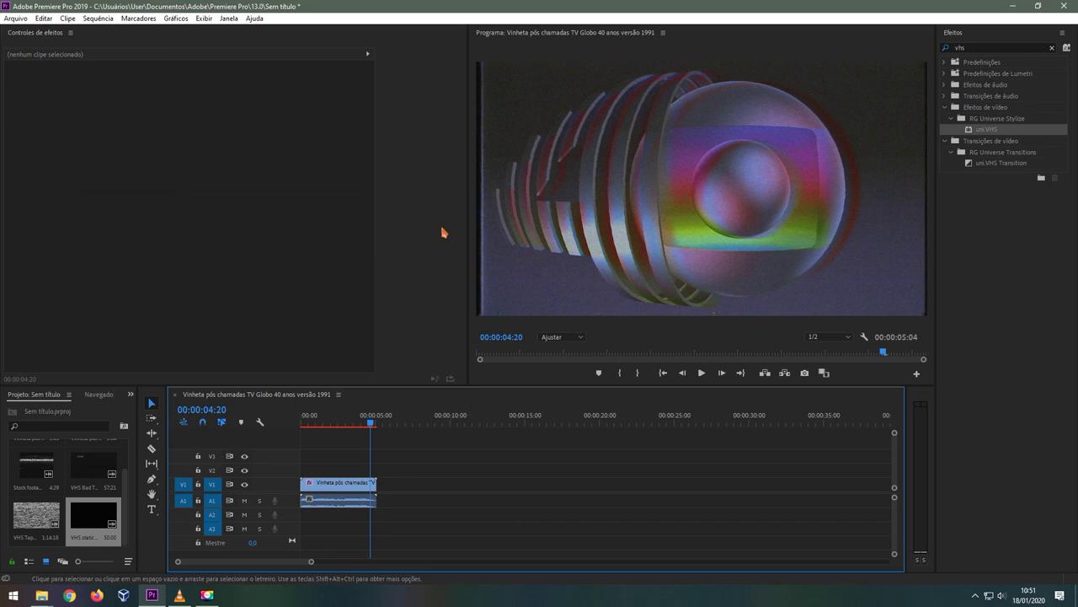
Open Export Media and save output 'Vinheta pós chamadas TV Globo 40 anos versão 1991.mp4' to the Desktop.
click(18, 18)
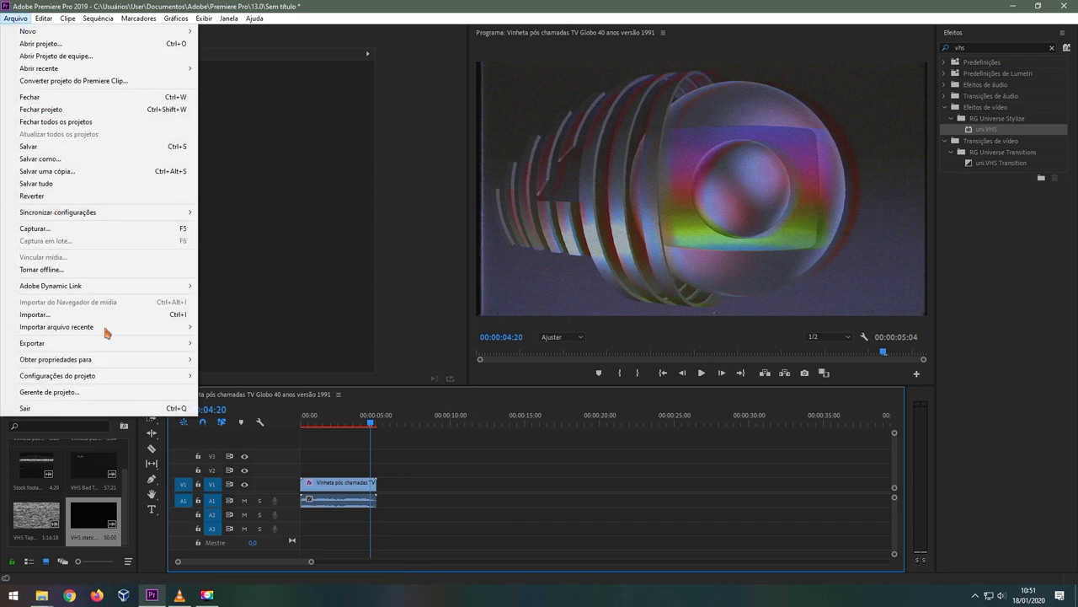
mouse_move(154, 345)
click(238, 344)
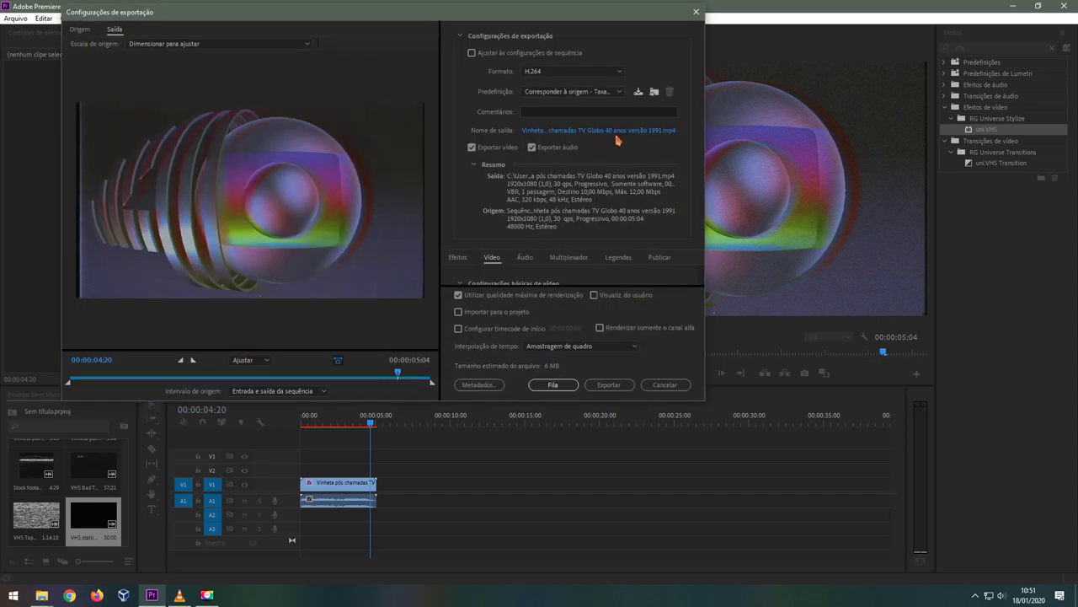
click(592, 133)
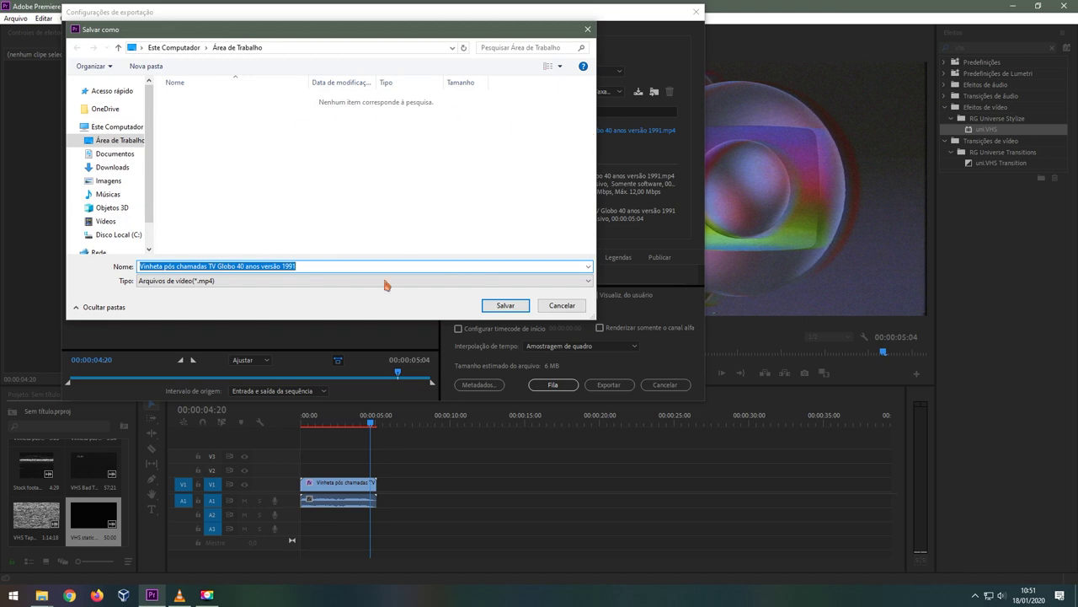
click(502, 306)
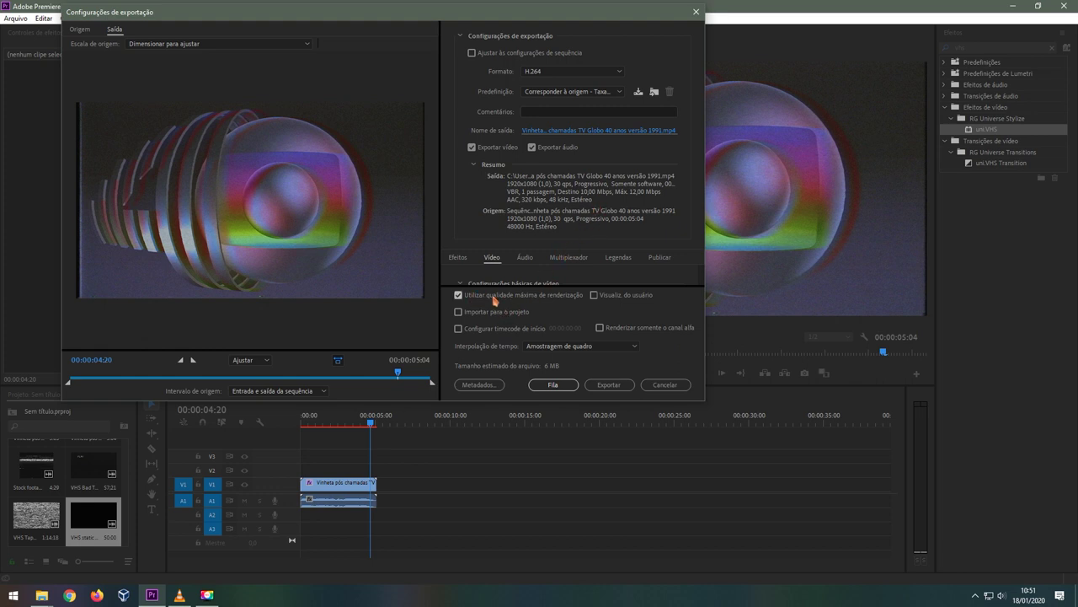
Enable Render at Maximum Depth and set Target Bitrate to 9 Mbps, estimating 5 MB.
scroll(679, 280, down, 1)
scroll(679, 280, down, 3)
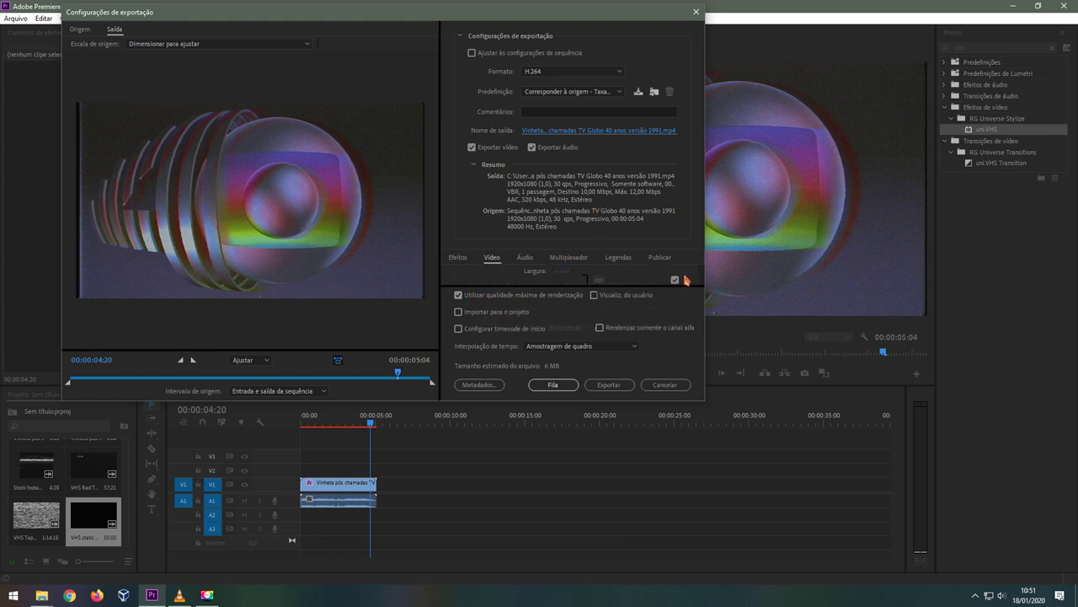
scroll(682, 278, down, 2)
scroll(680, 279, down, 2)
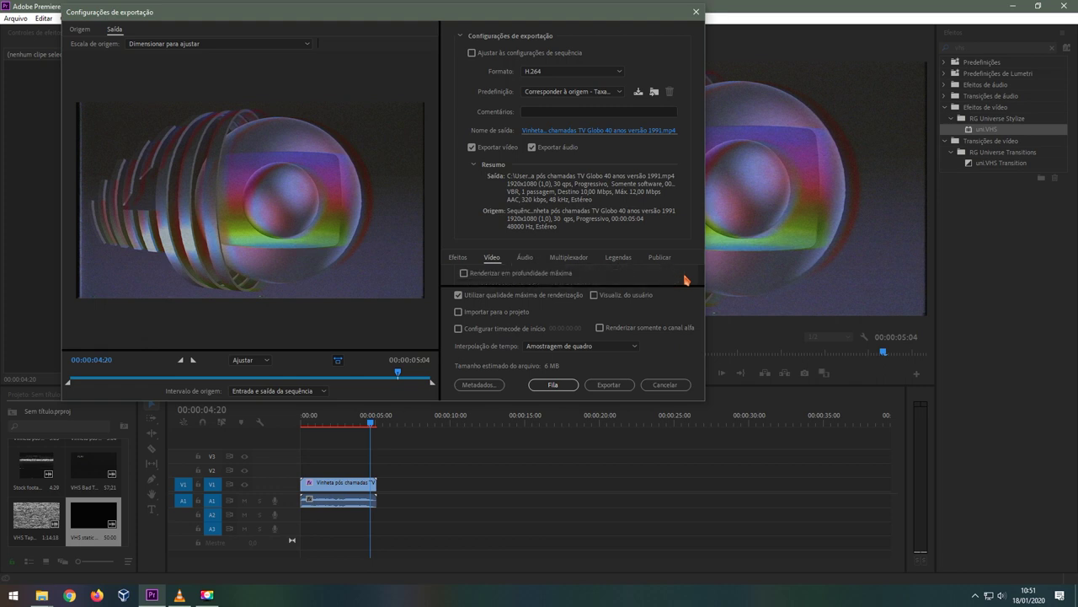
click(485, 274)
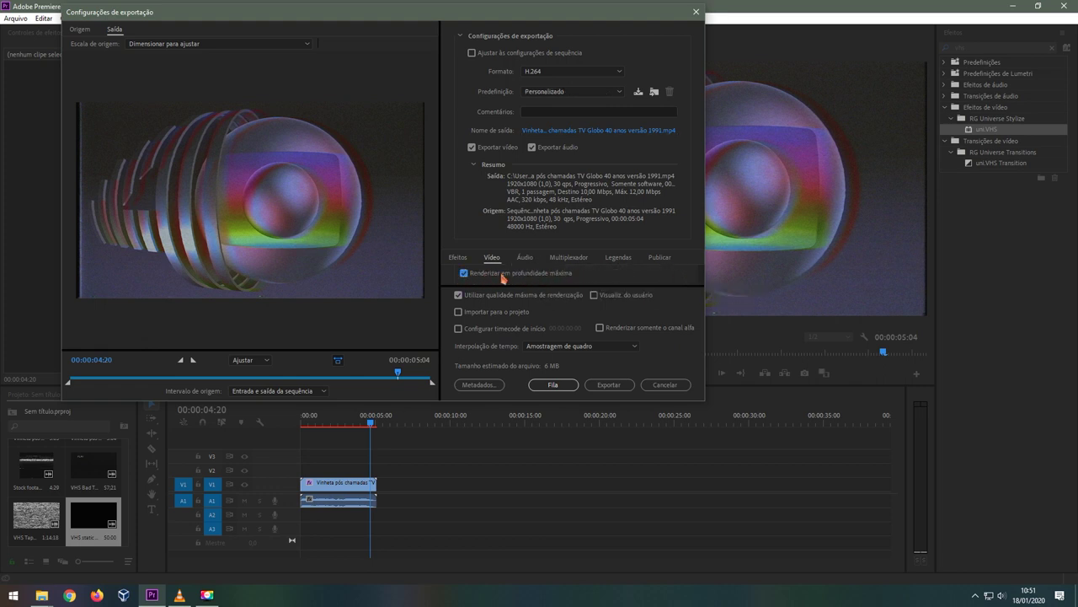
scroll(648, 278, up, 2)
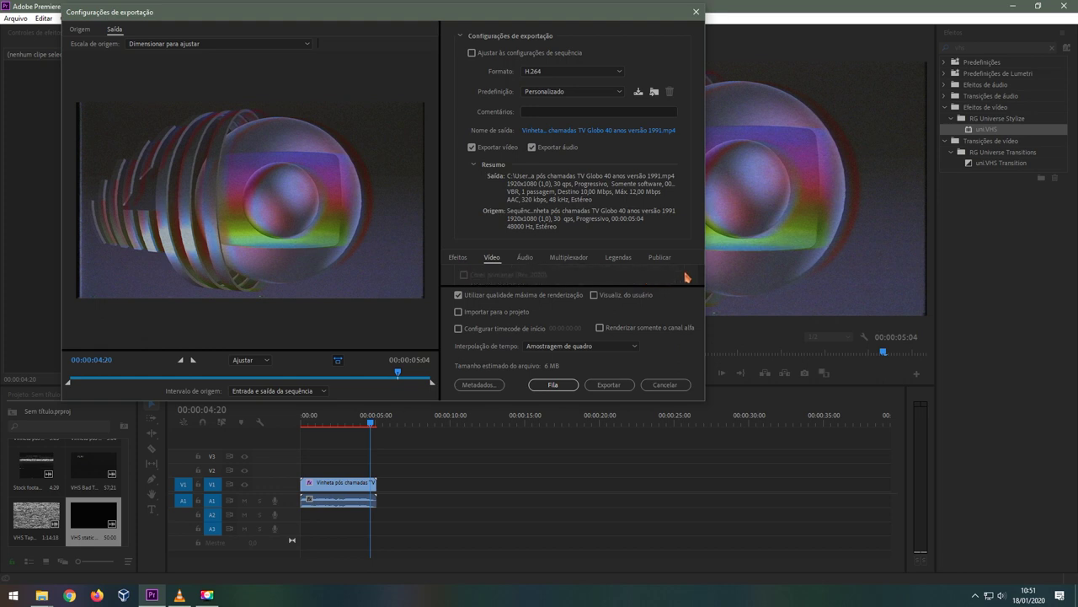
scroll(686, 276, down, 1)
scroll(686, 276, down, 1)
scroll(686, 276, down, 1)
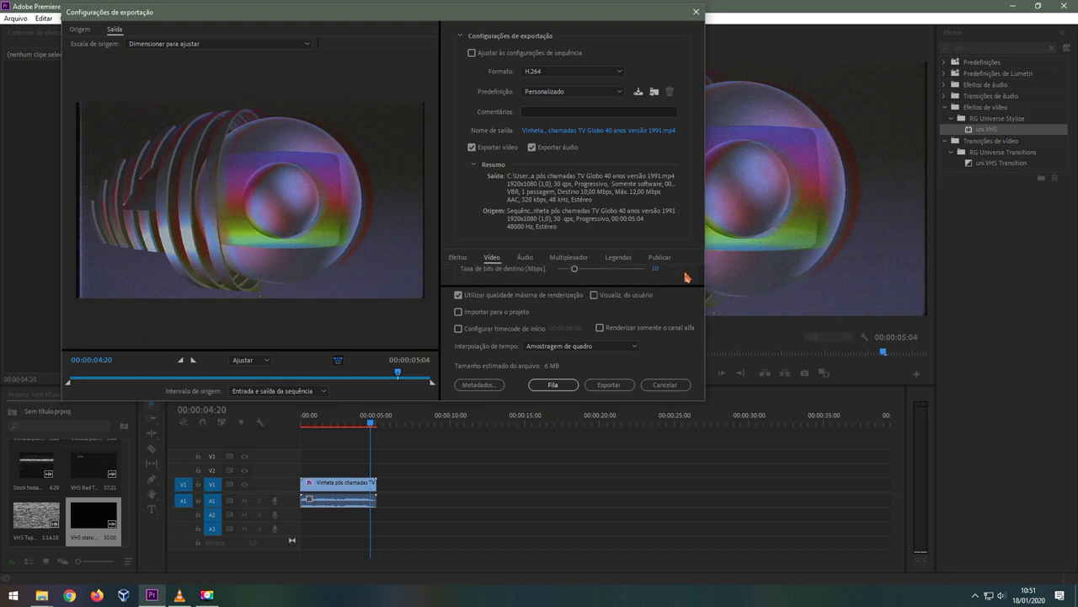
scroll(627, 279, up, 2)
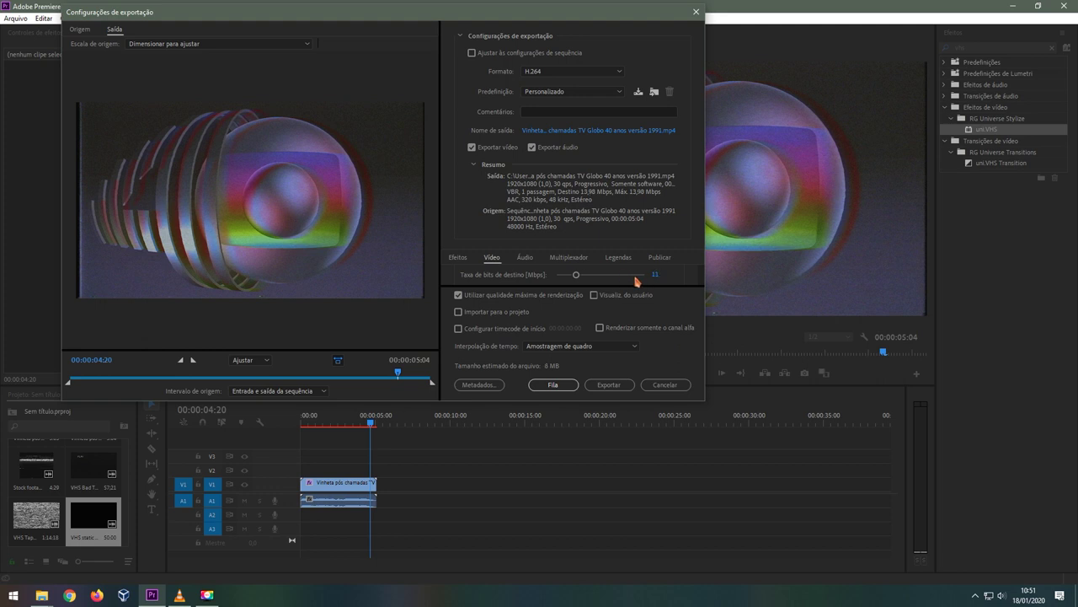
scroll(637, 281, down, 1)
Export the vignette as H.264 MP4 and let the encoding finish.
click(610, 386)
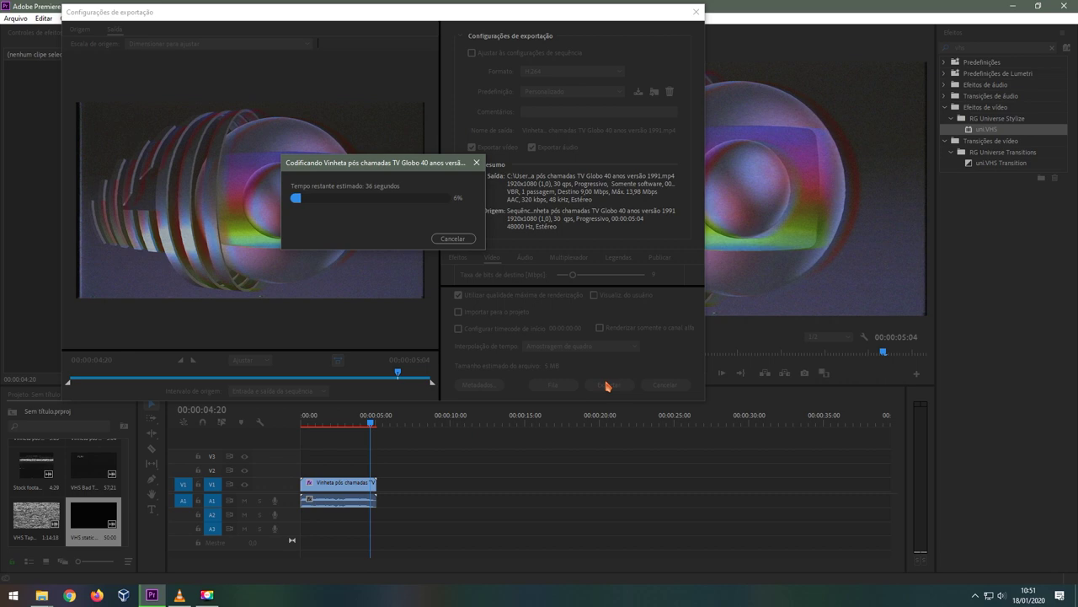